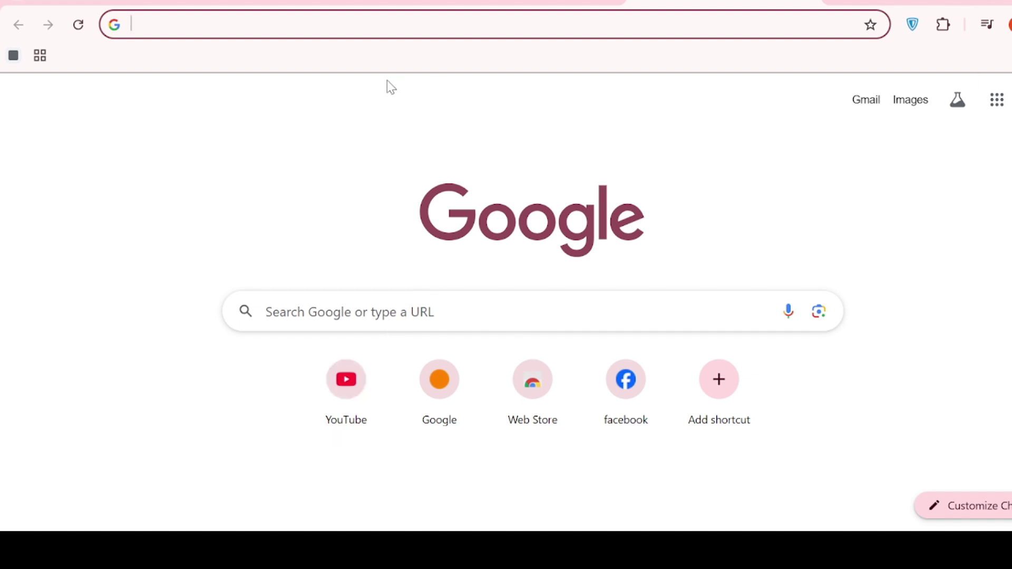
Open the QuickBooks UK pricing page at quickbooks.intuit.com/uk/pricing.
click(250, 27)
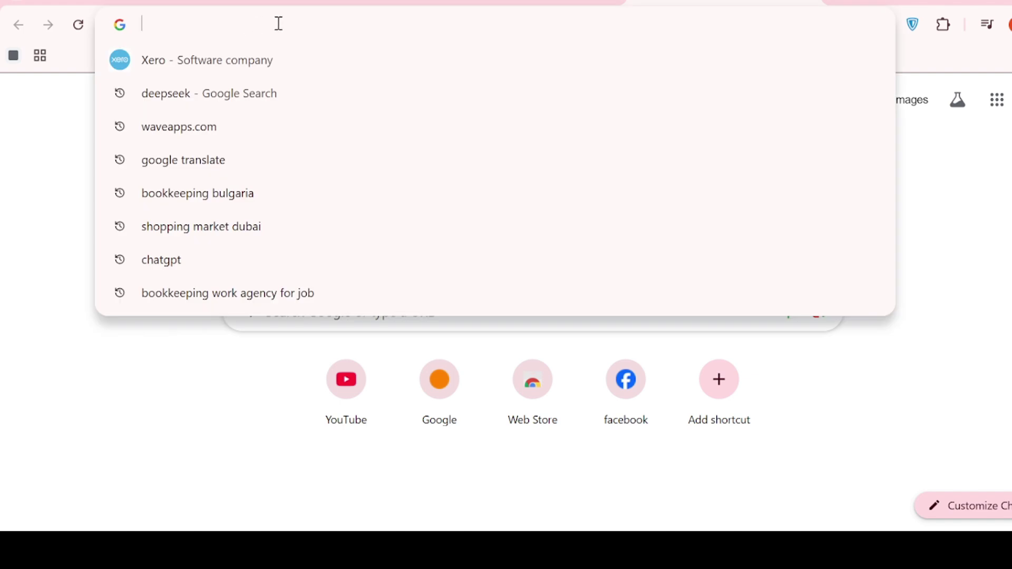
text(quickb)
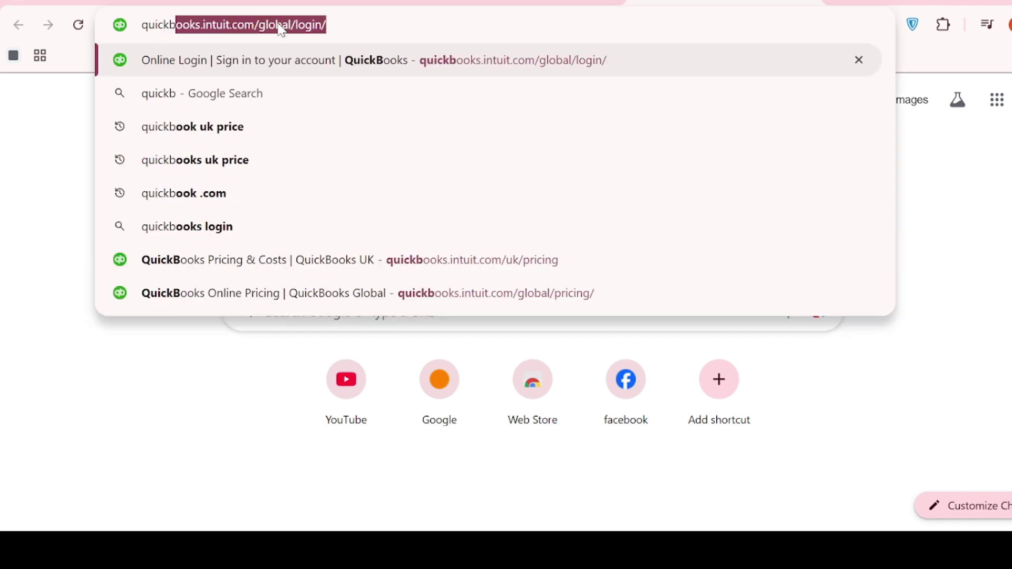
text(ook)
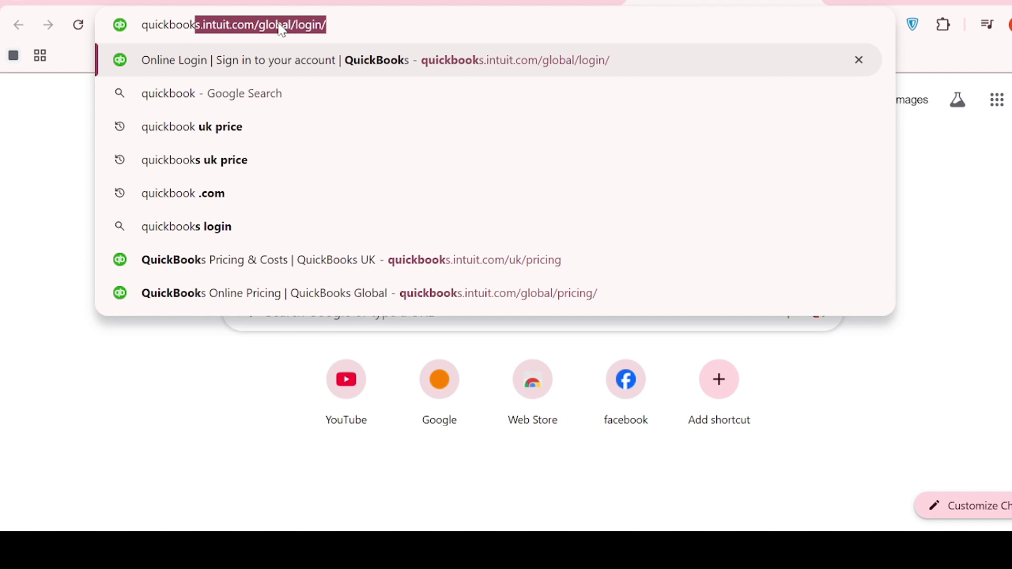
text(s.)
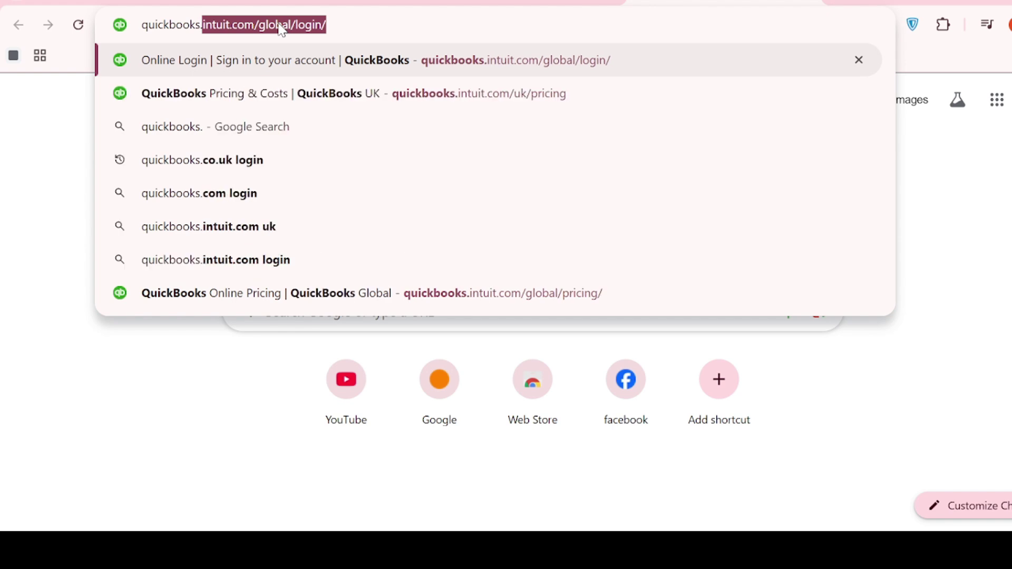
text(intuit)
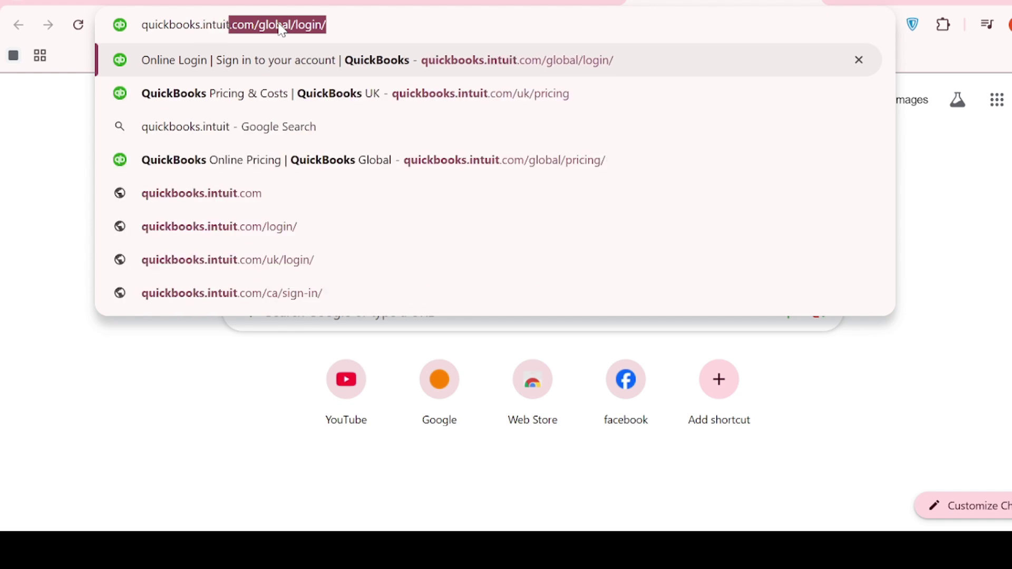
text(.co)
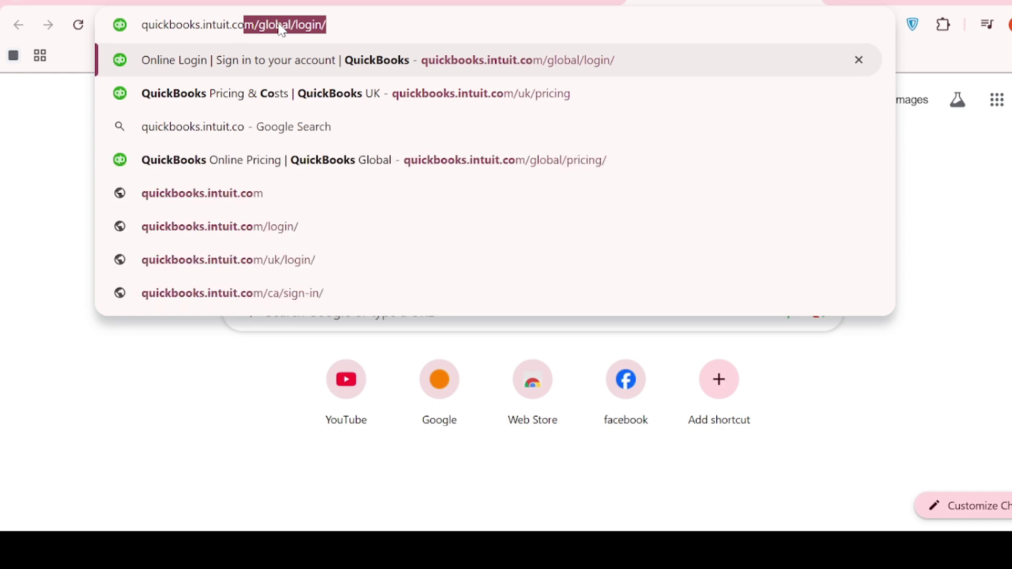
text(m/uk/)
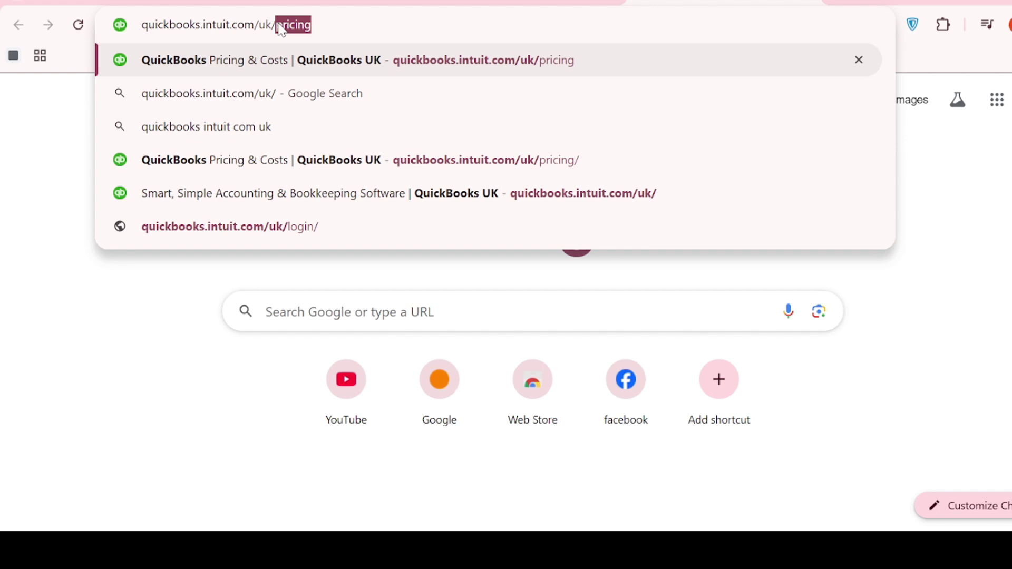
text(pricing)
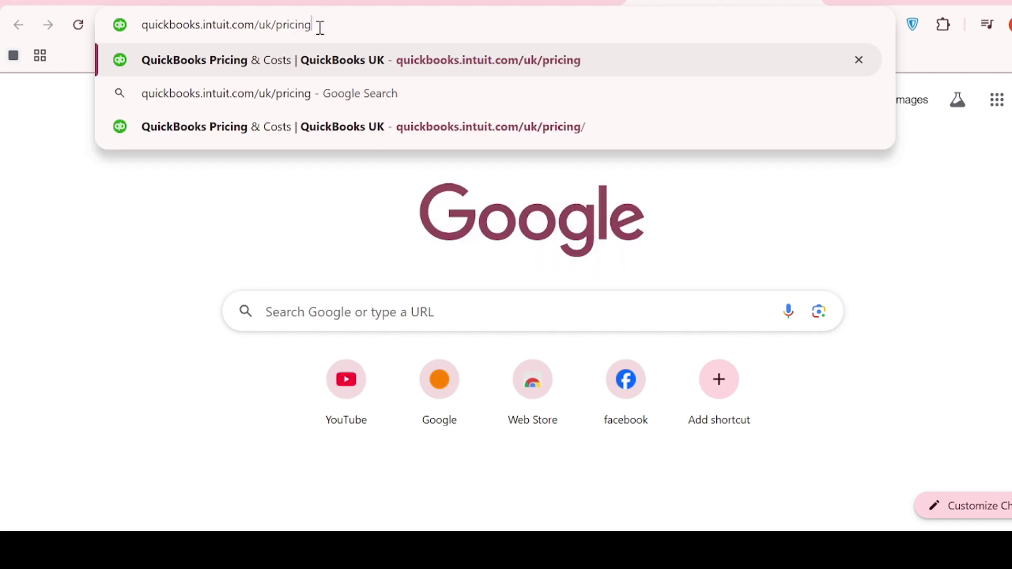
key(Return)
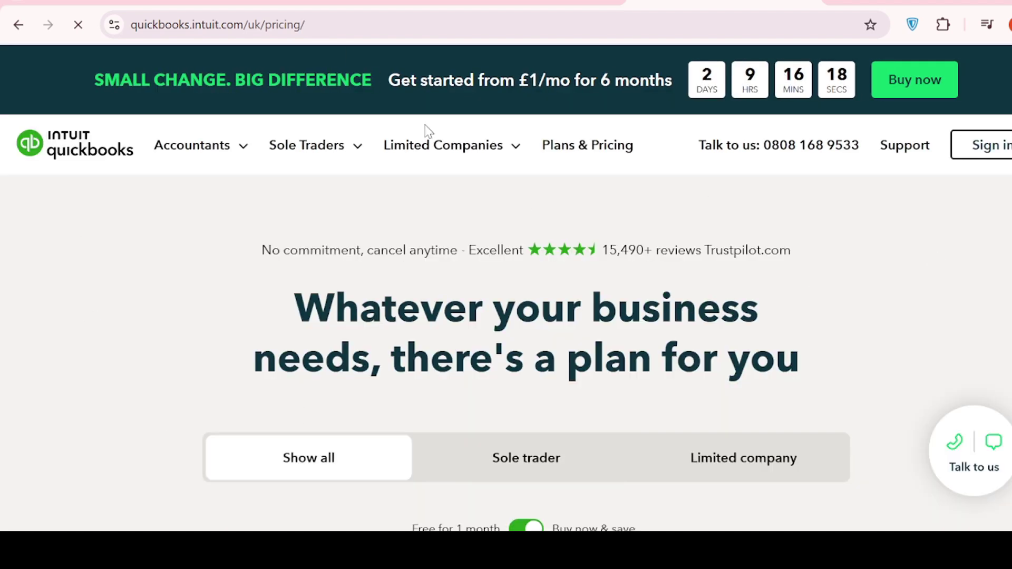
Examine the plan categories and the discounted monthly prices of the QuickBooks plans on the pricing page.
scroll(674, 247, down, 3)
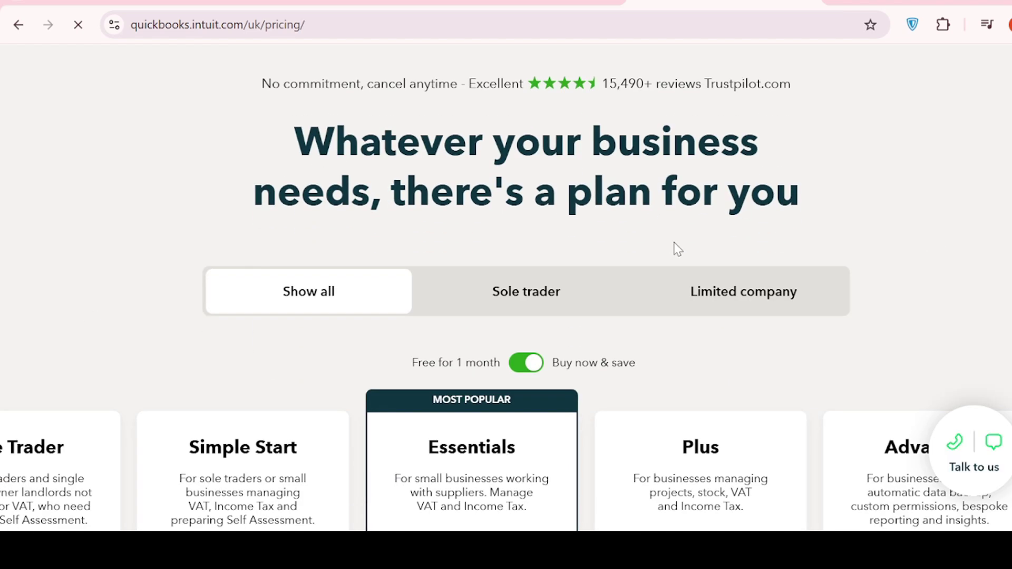
scroll(678, 249, down, 5)
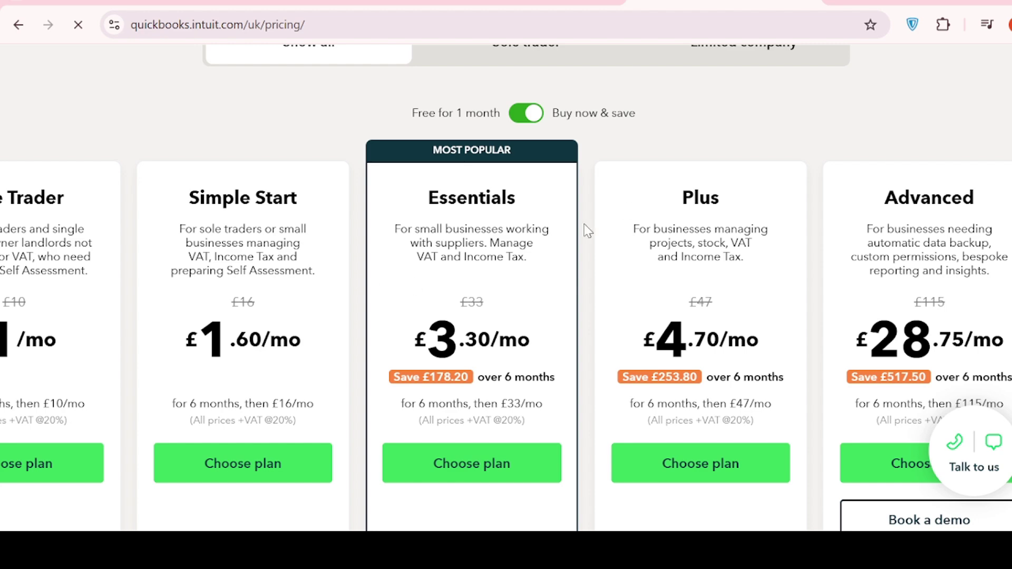
scroll(682, 364, up, 4)
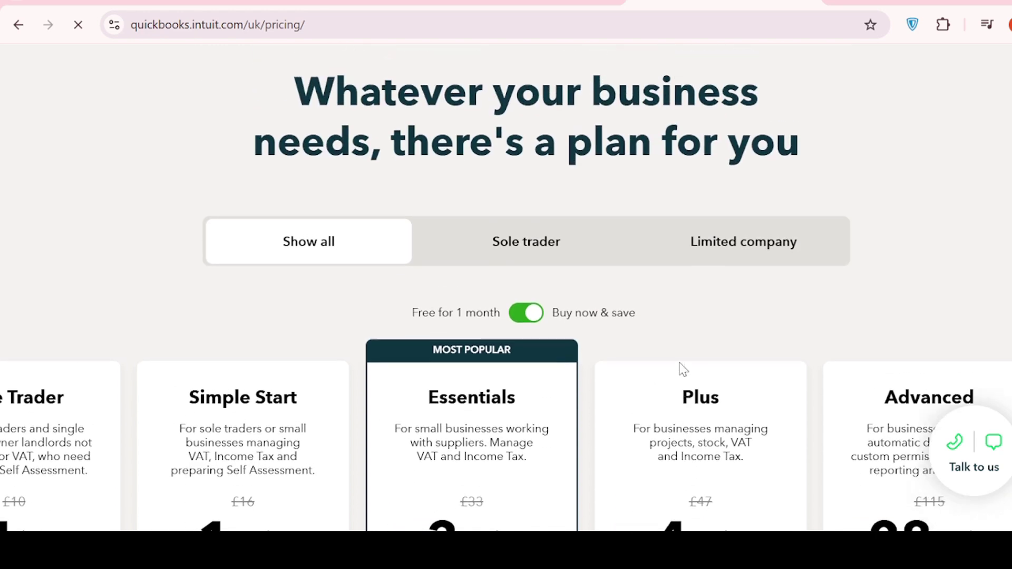
scroll(683, 369, up, 4)
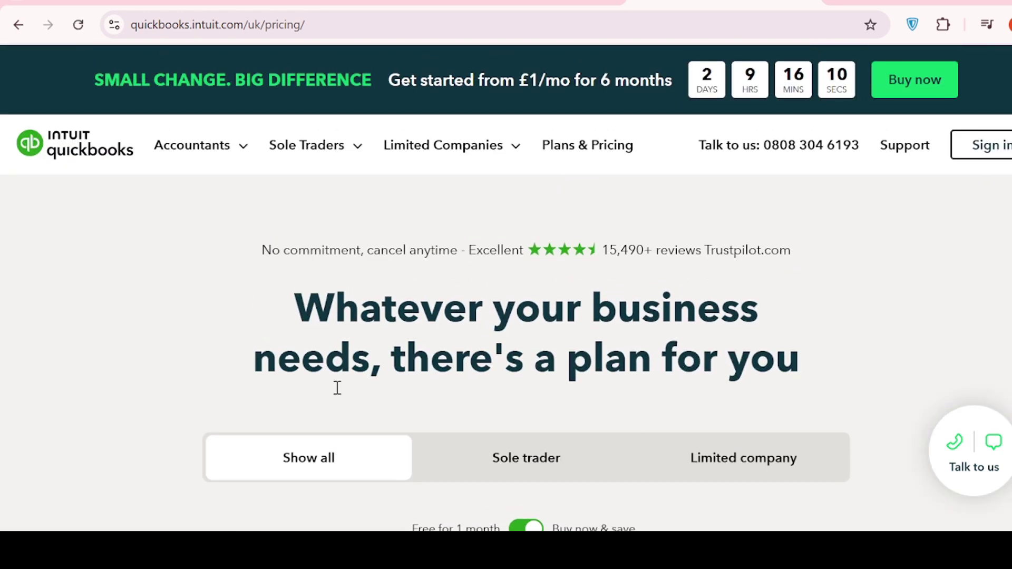
scroll(668, 391, down, 3)
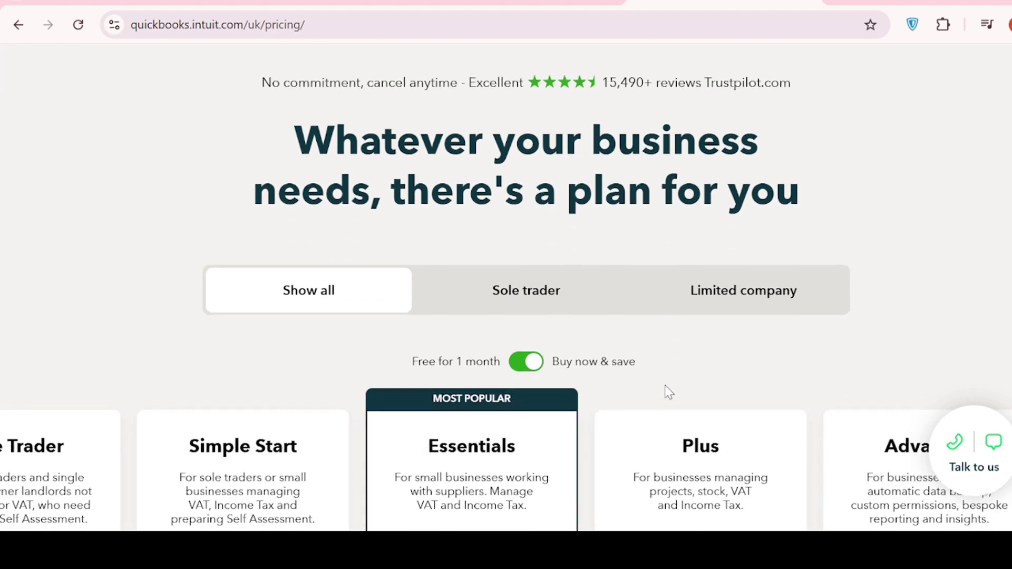
scroll(669, 392, down, 5)
scroll(159, 293, down, 2)
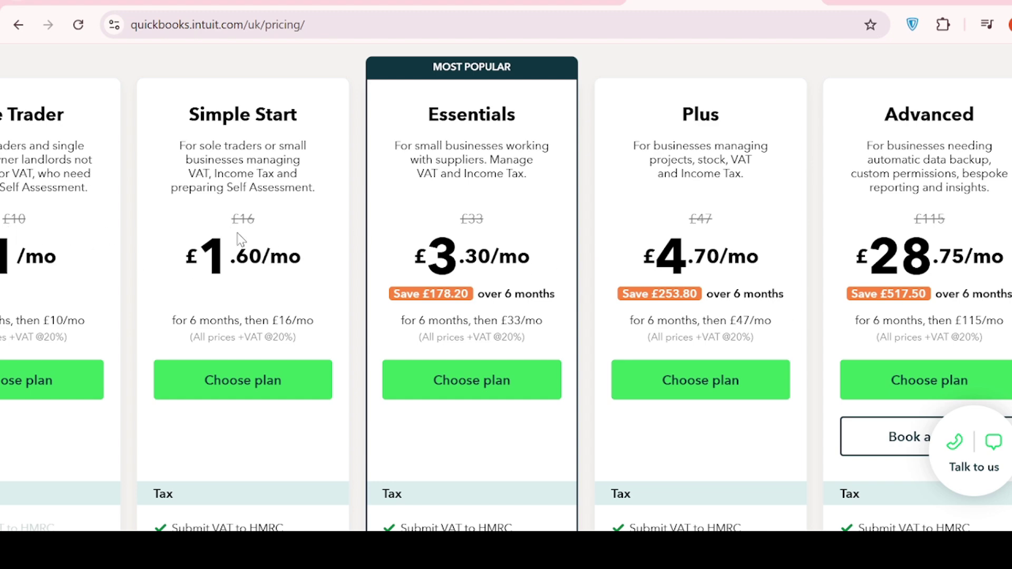
scroll(380, 245, up, 1)
scroll(381, 244, up, 3)
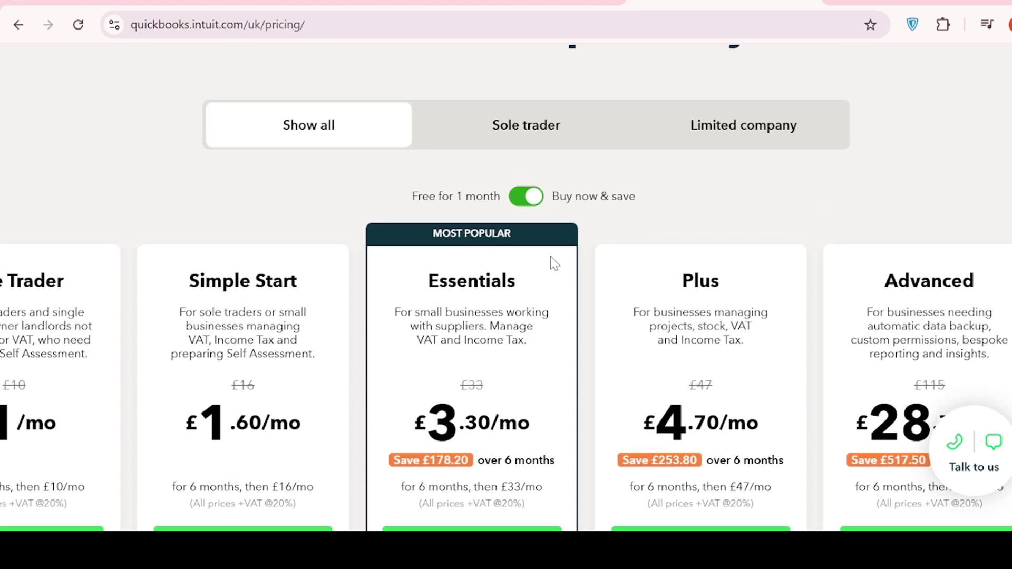
scroll(888, 386, down, 5)
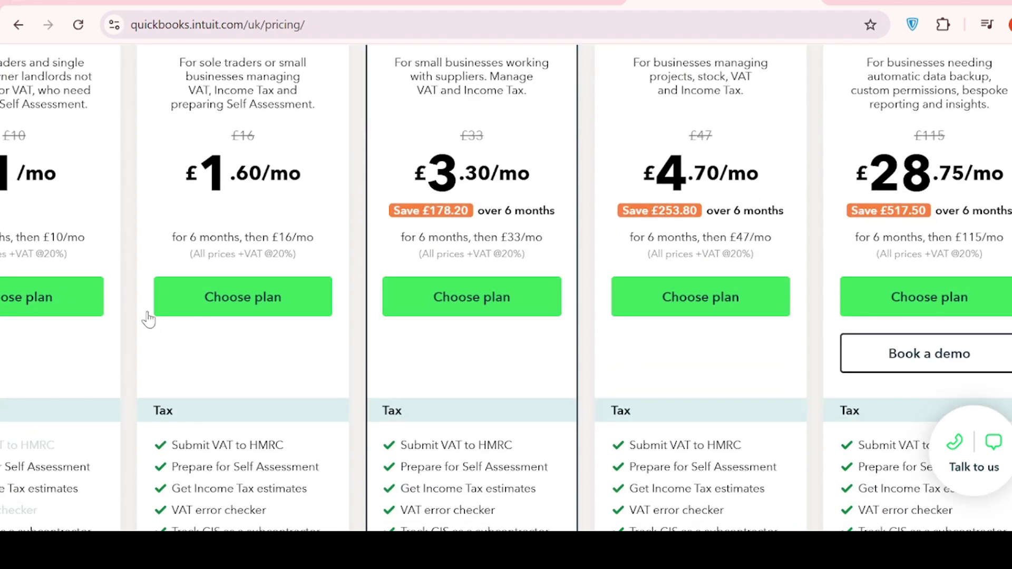
Compare the features, user limits and optional add-ons of all plans from Sole Trader to Advanced, including the frequently asked questions.
scroll(640, 375, down, 1)
scroll(640, 375, down, 15)
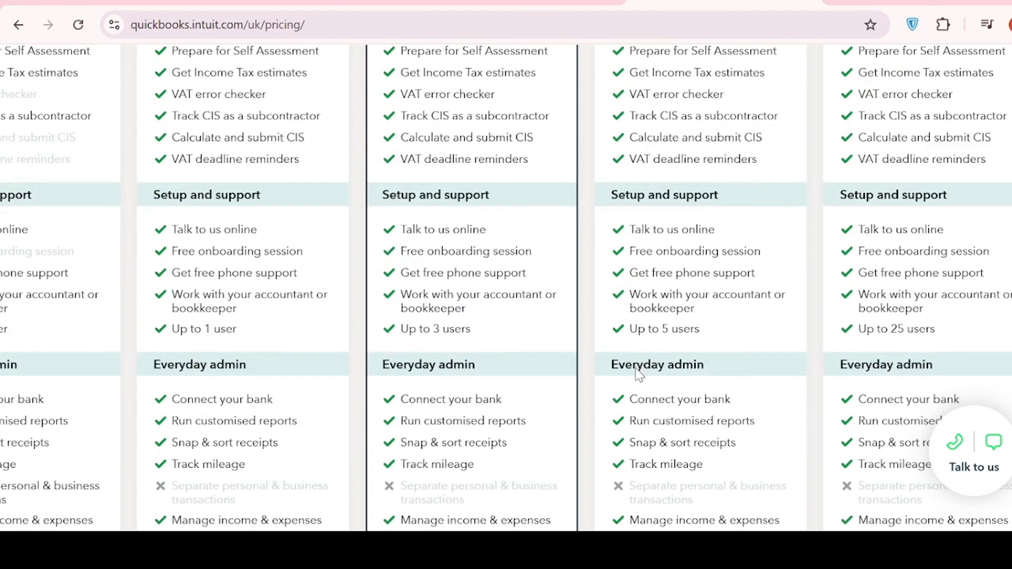
scroll(641, 368, down, 8)
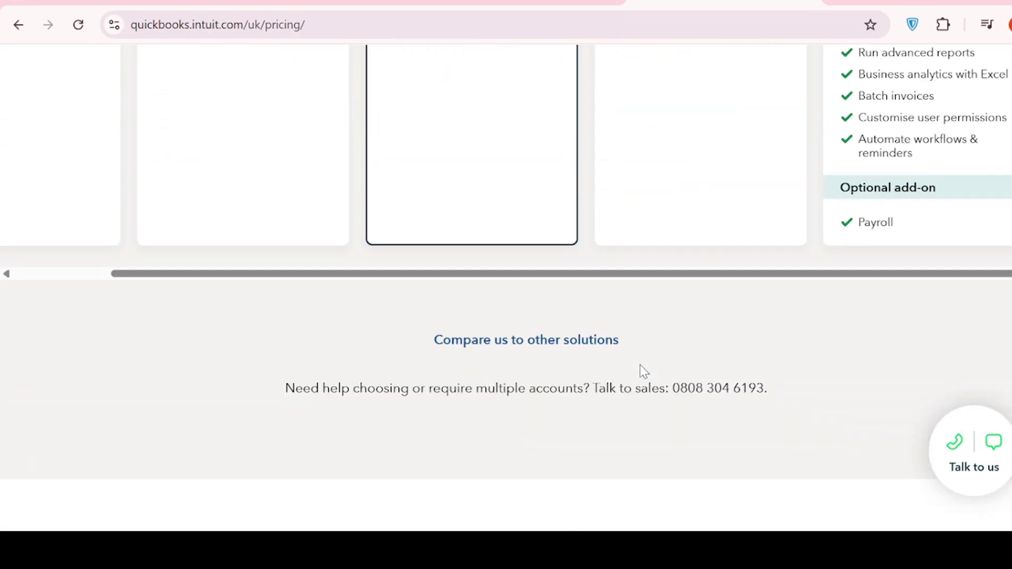
drag(385, 283, 106, 283)
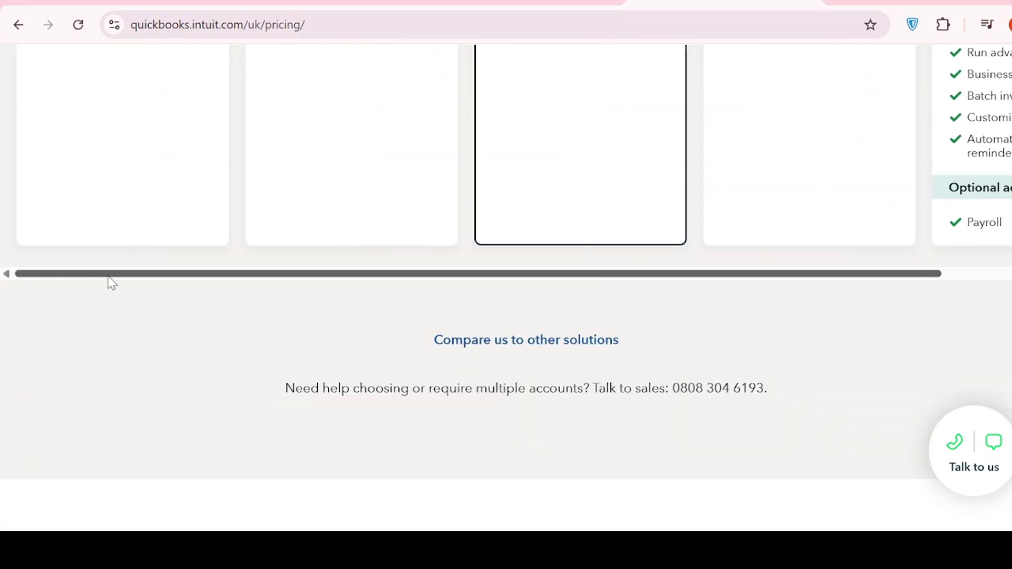
scroll(375, 255, up, 20)
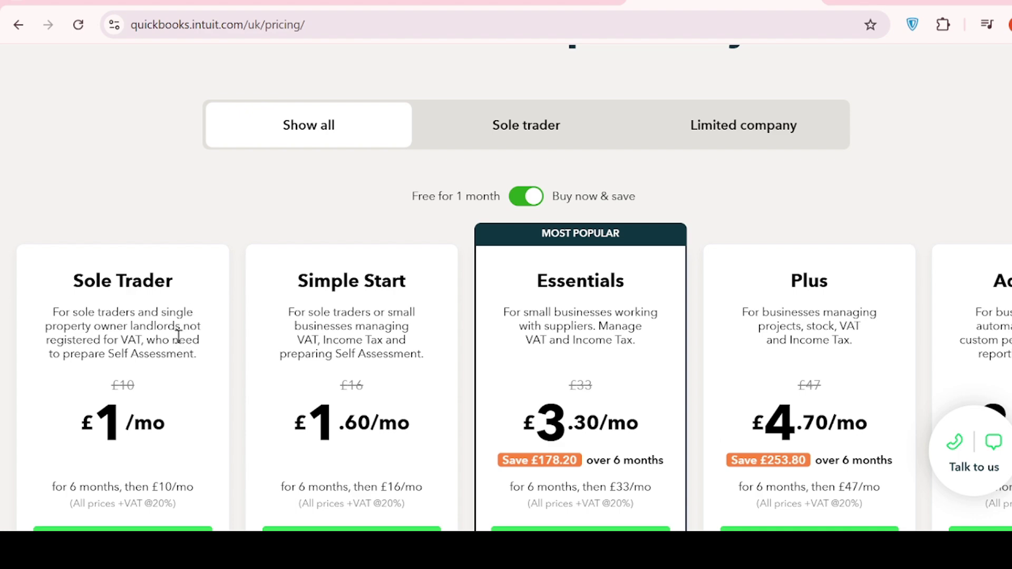
scroll(158, 364, down, 3)
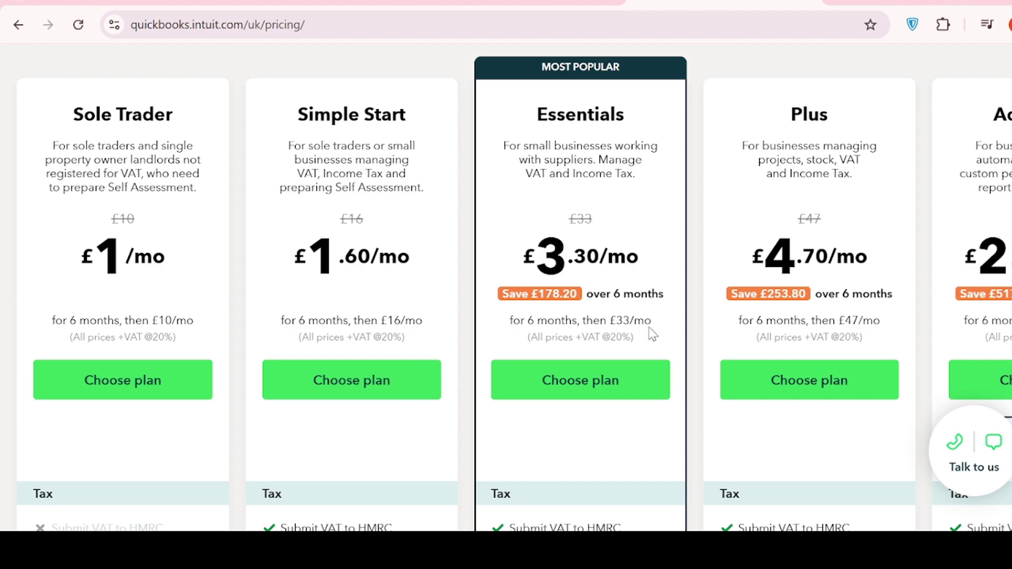
scroll(793, 314, down, 12)
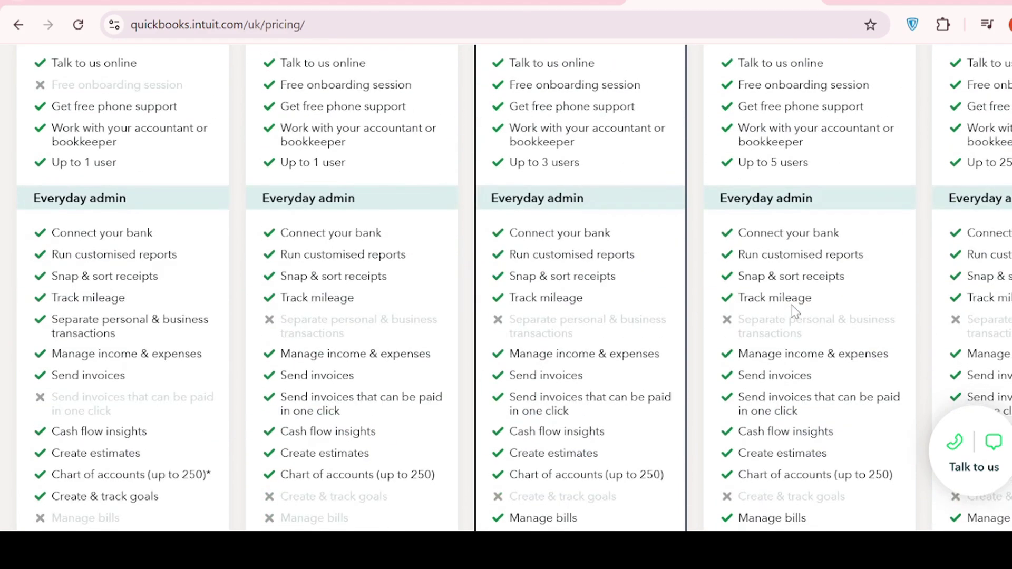
scroll(795, 312, down, 10)
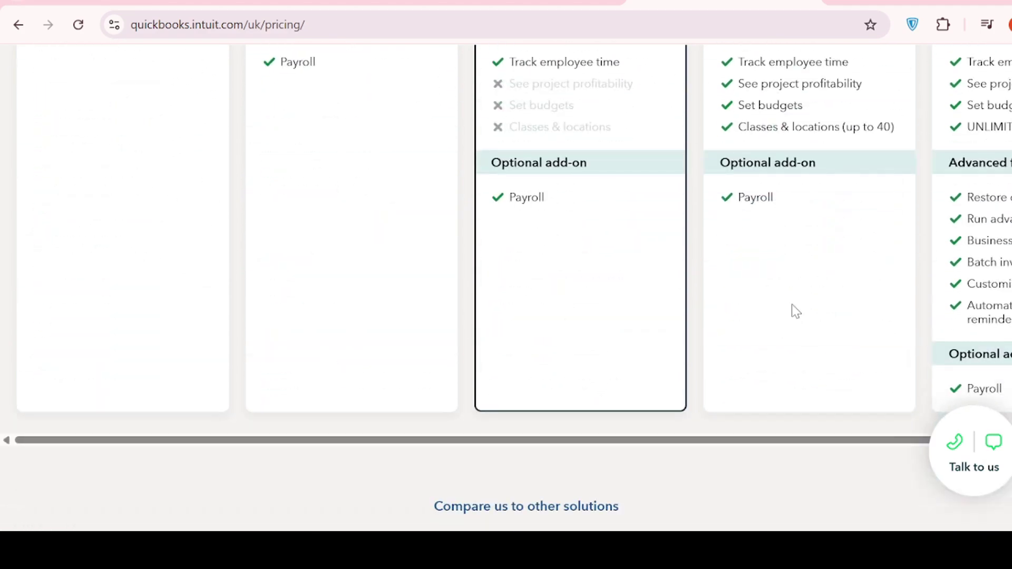
scroll(791, 311, down, 6)
scroll(789, 311, down, 5)
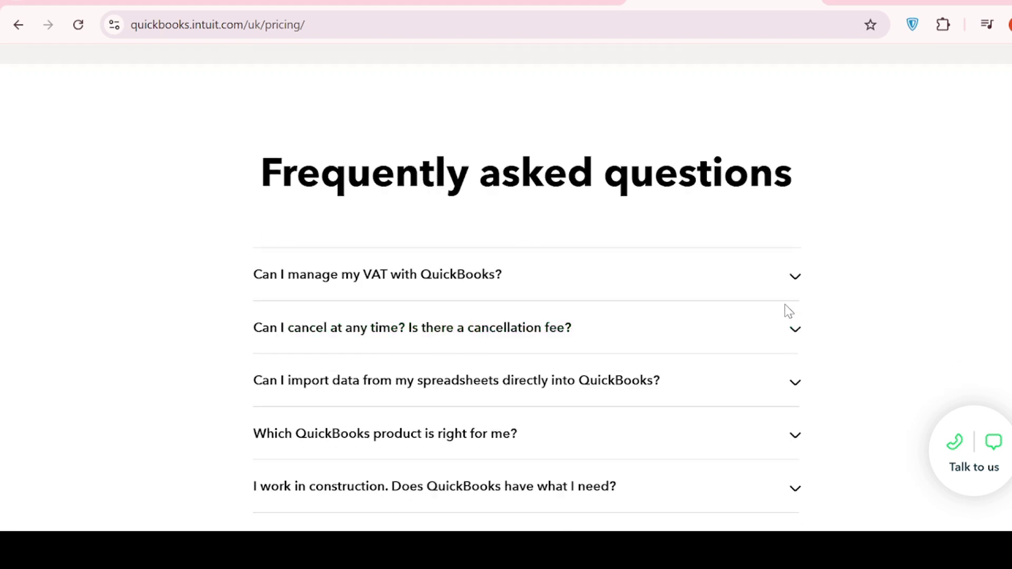
scroll(789, 311, up, 18)
scroll(787, 311, up, 15)
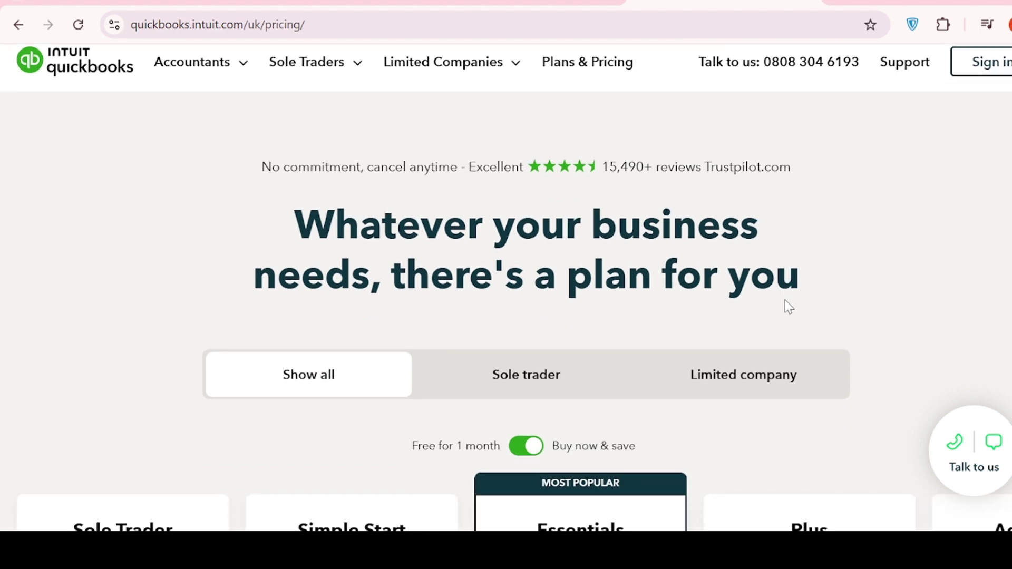
Switch the plan pricing from Buy now & save to the Free for 1 month offer.
scroll(788, 306, down, 3)
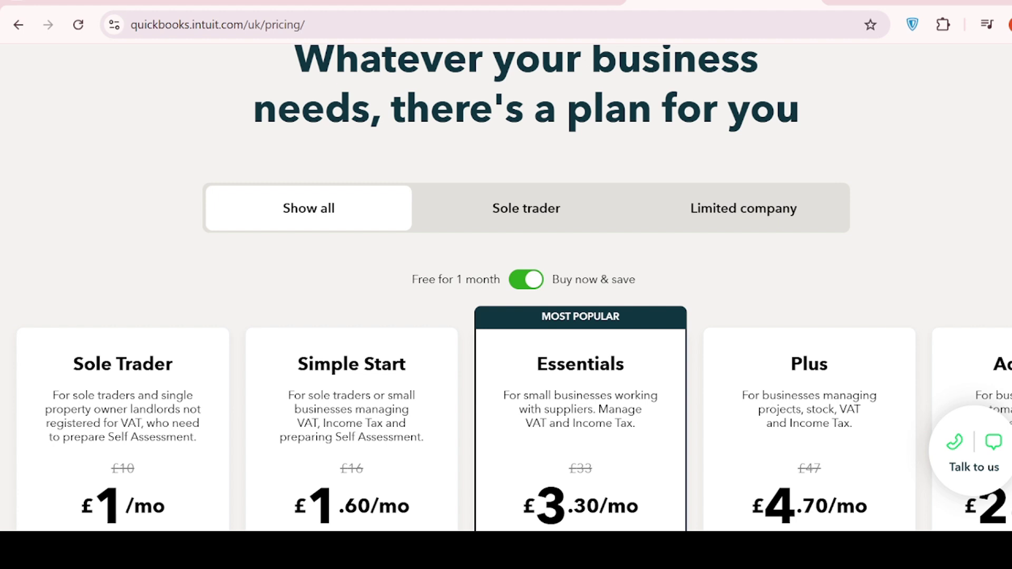
scroll(506, 284, down, 3)
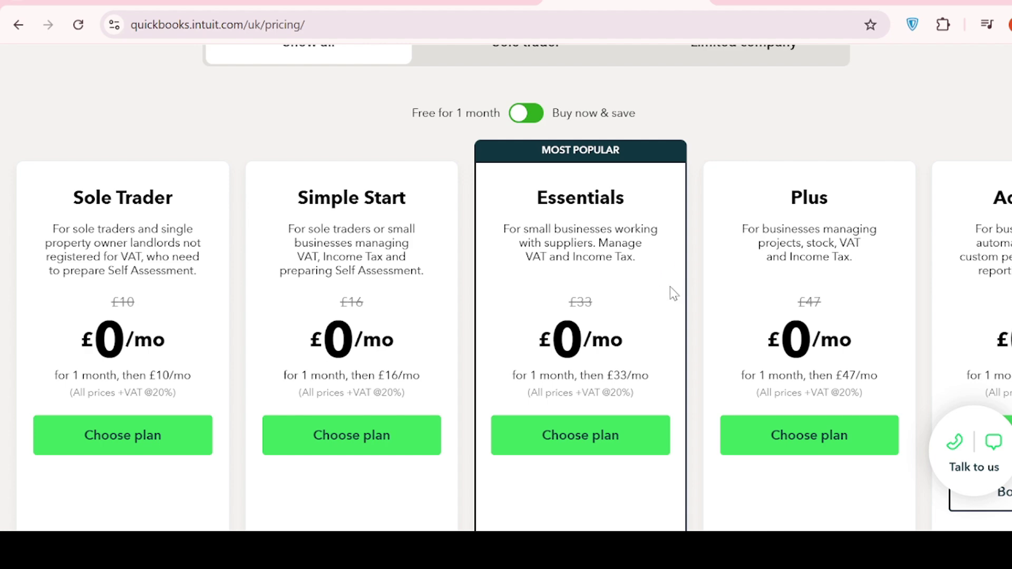
scroll(870, 169, up, 5)
scroll(870, 180, up, 2)
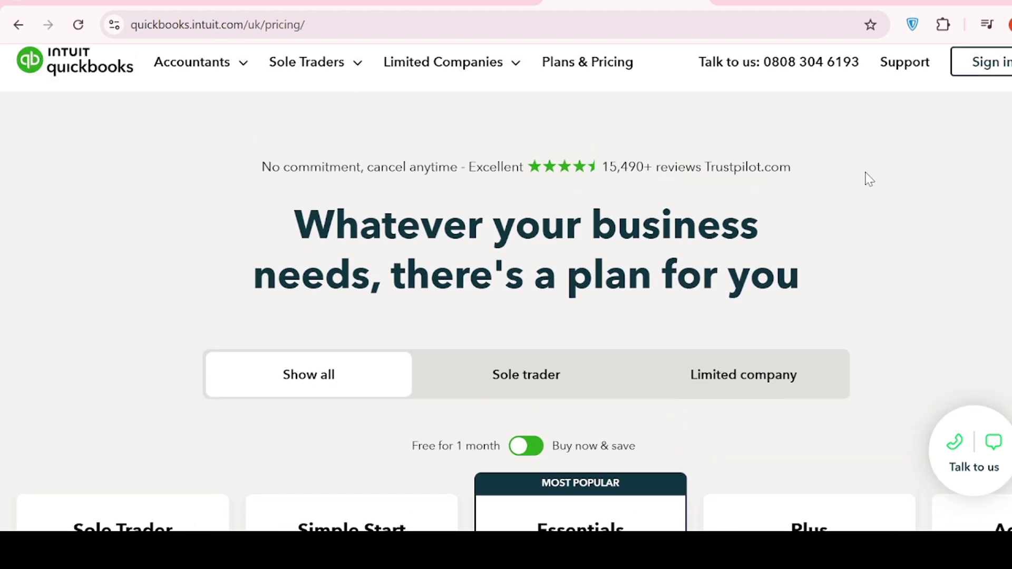
View only the plans for sole traders and return to showing all plans.
scroll(870, 180, down, 3)
click(588, 224)
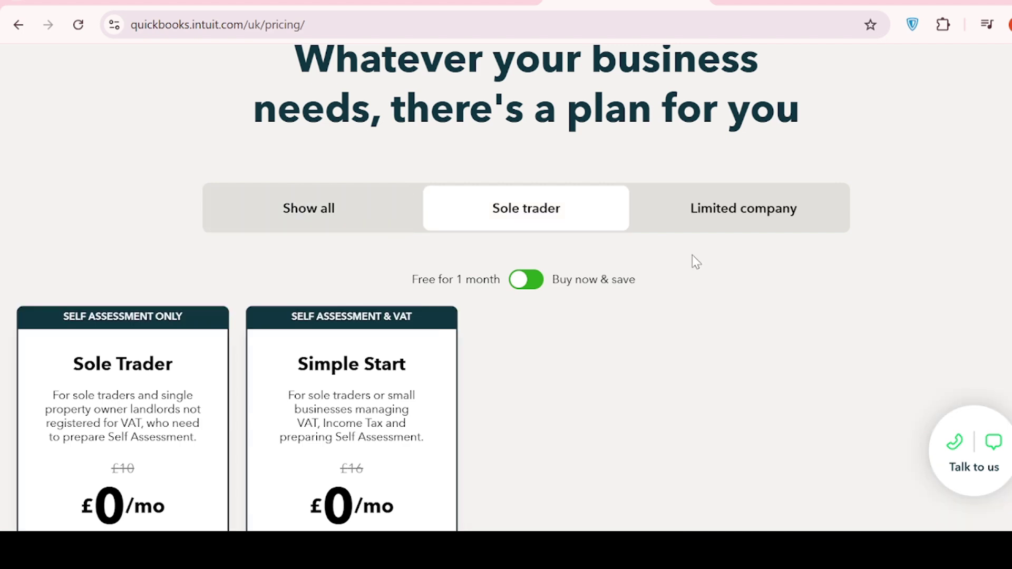
click(353, 226)
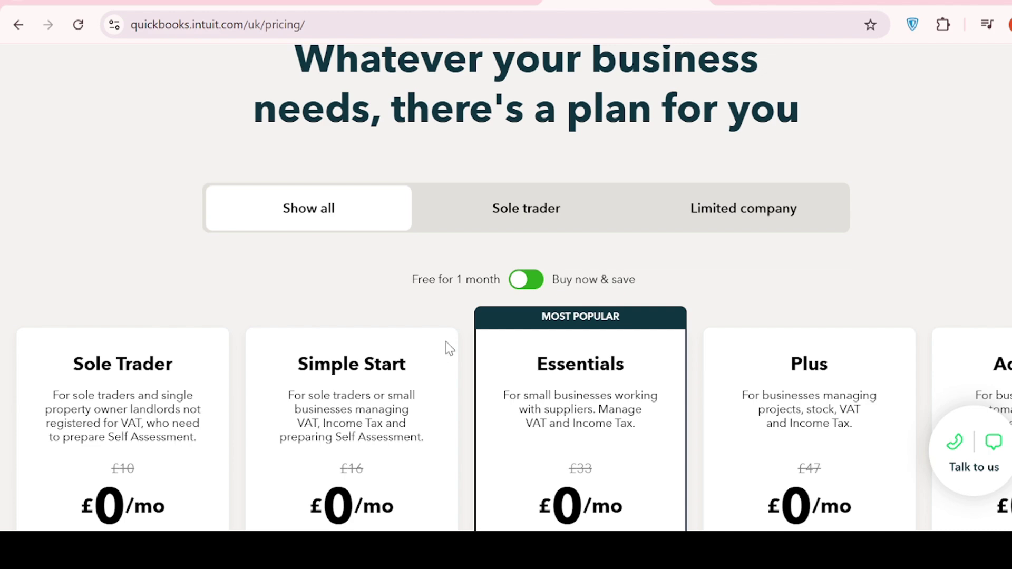
Choose the Essentials plan with the one-month free offer and review the Core and Advanced Payroll add-ons.
scroll(529, 375, down, 5)
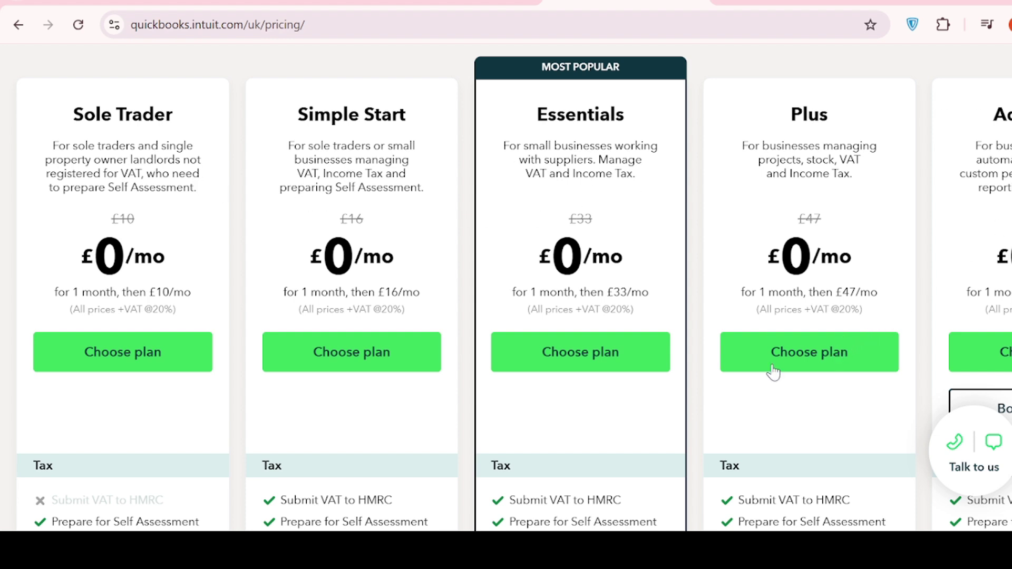
click(600, 358)
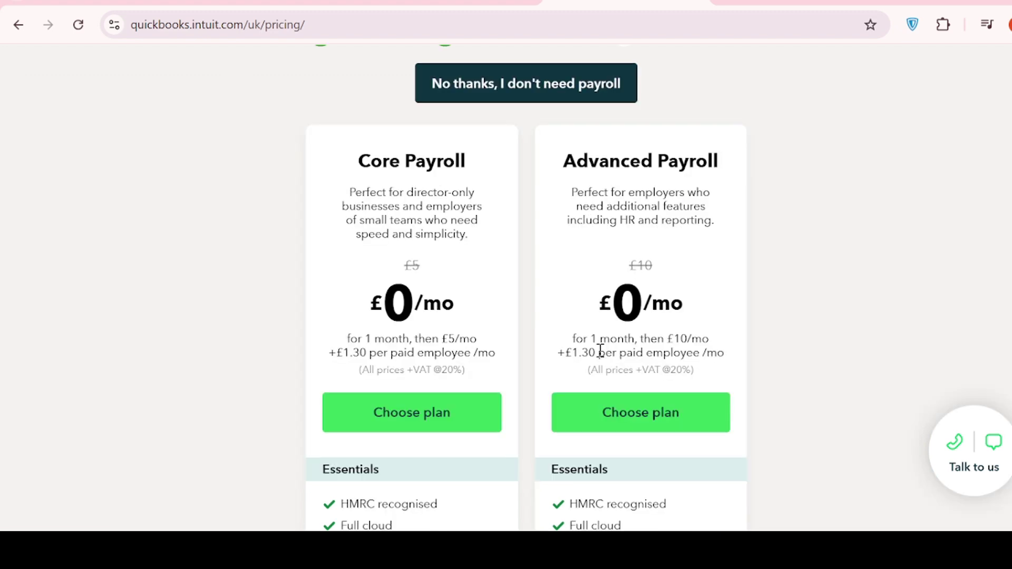
scroll(513, 250, up, 5)
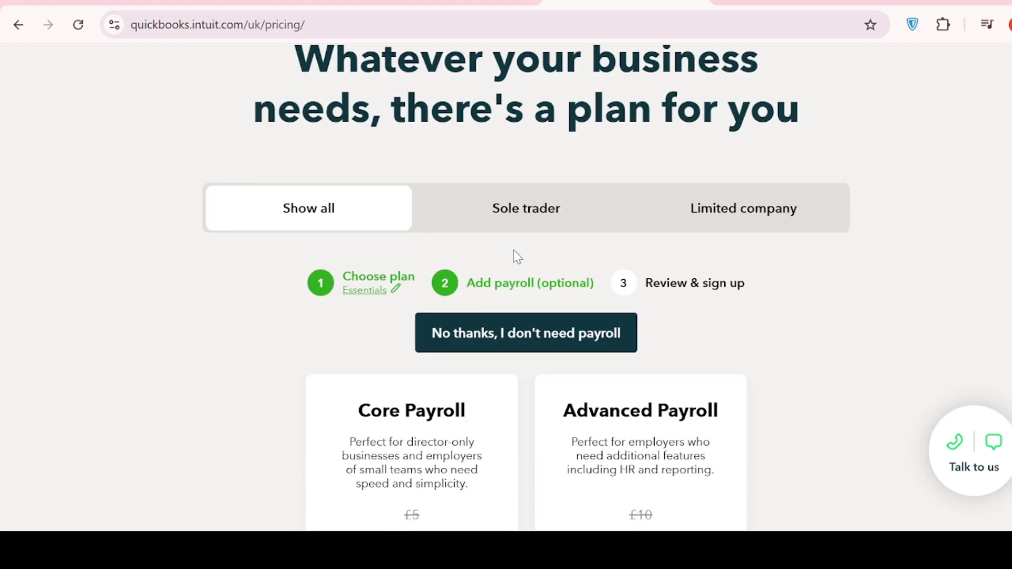
scroll(514, 253, down, 5)
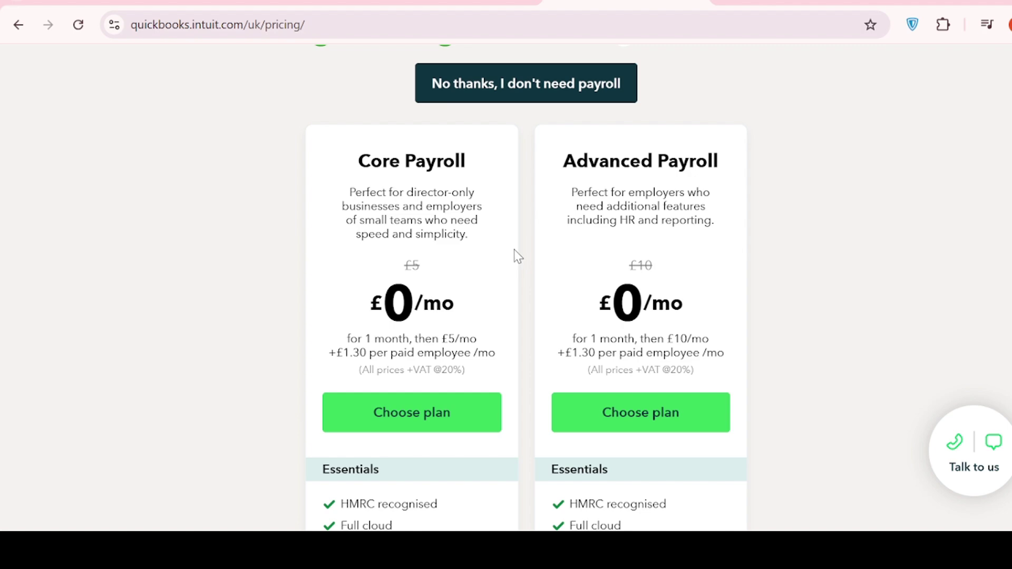
Add the Core Payroll plan with its one-month free offer to the Essentials subscription and proceed to account creation.
scroll(514, 250, up, 3)
scroll(515, 255, down, 6)
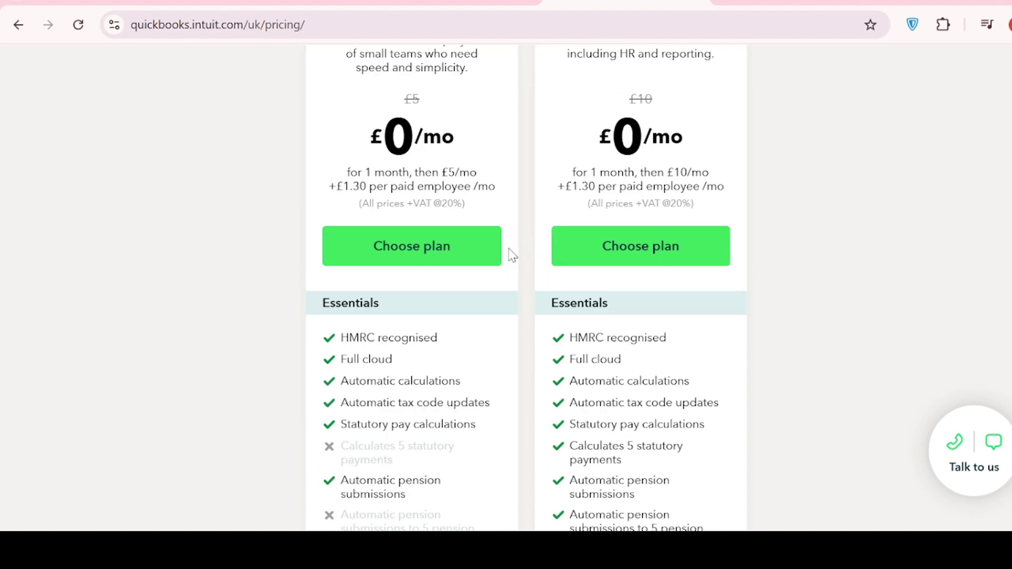
click(439, 257)
scroll(683, 240, up, 1)
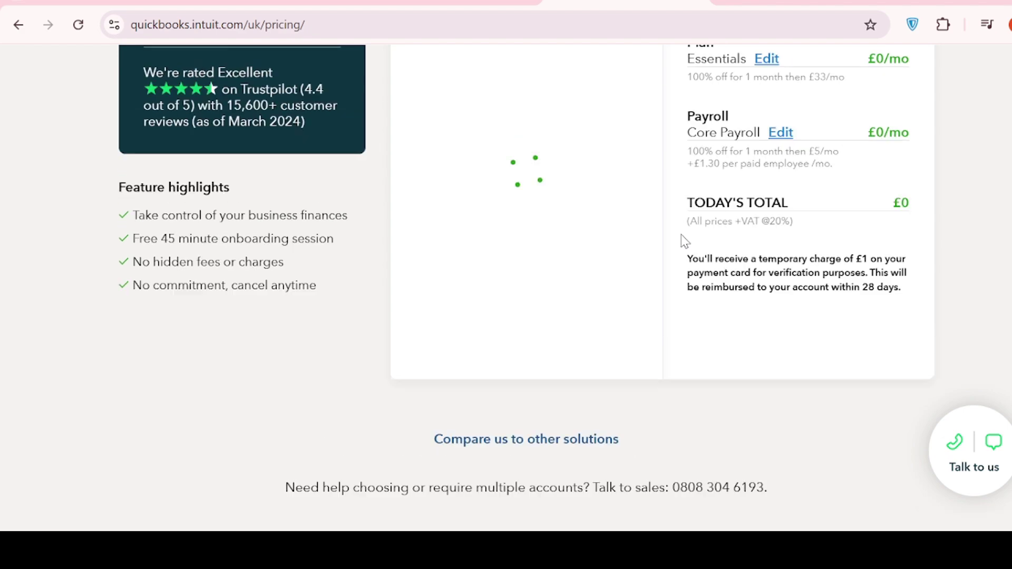
scroll(681, 235, up, 2)
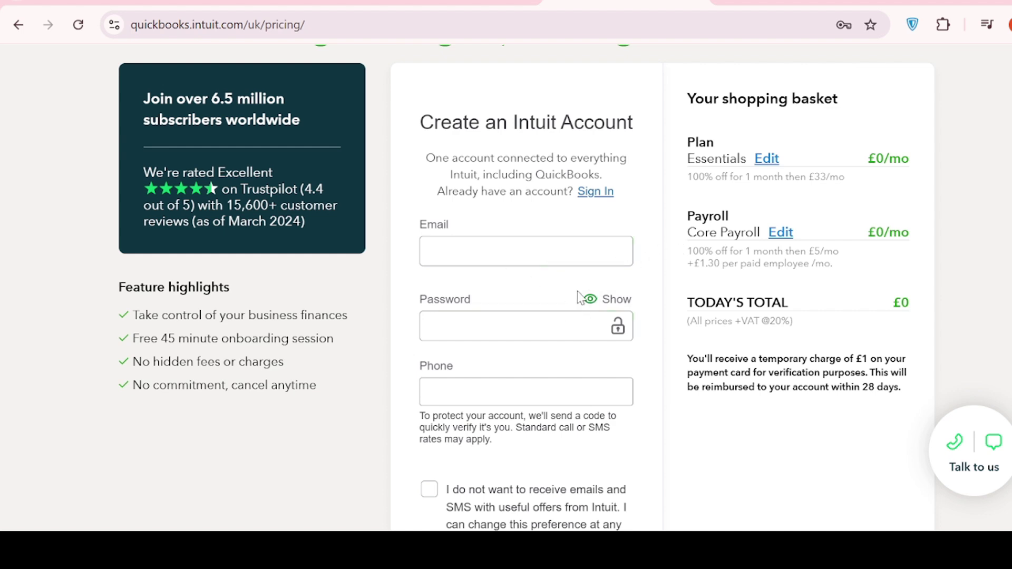
Fill in the e-mail address for the new Intuit account.
click(476, 252)
scroll(506, 284, down, 2)
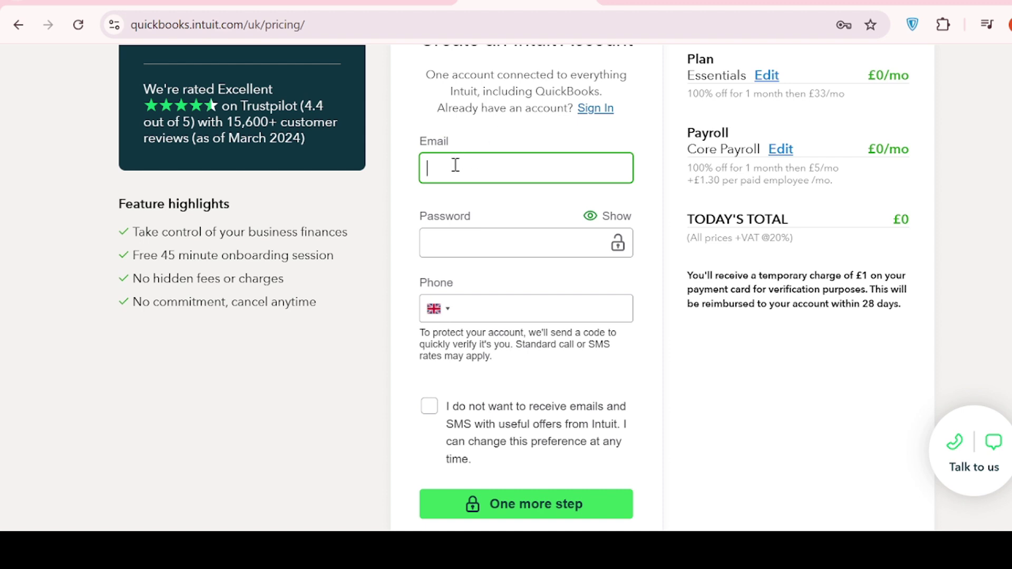
key(ctrl+v)
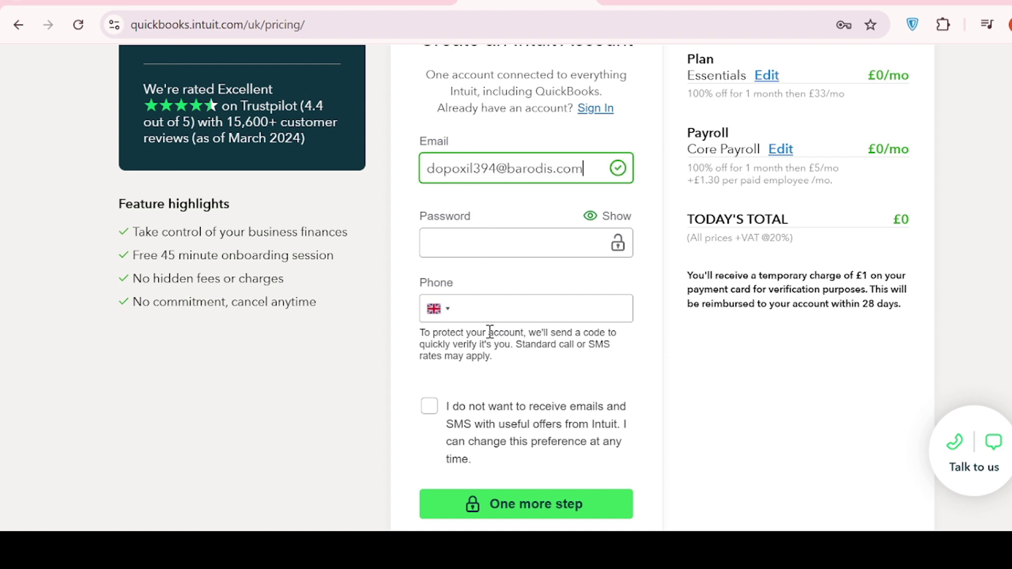
click(482, 246)
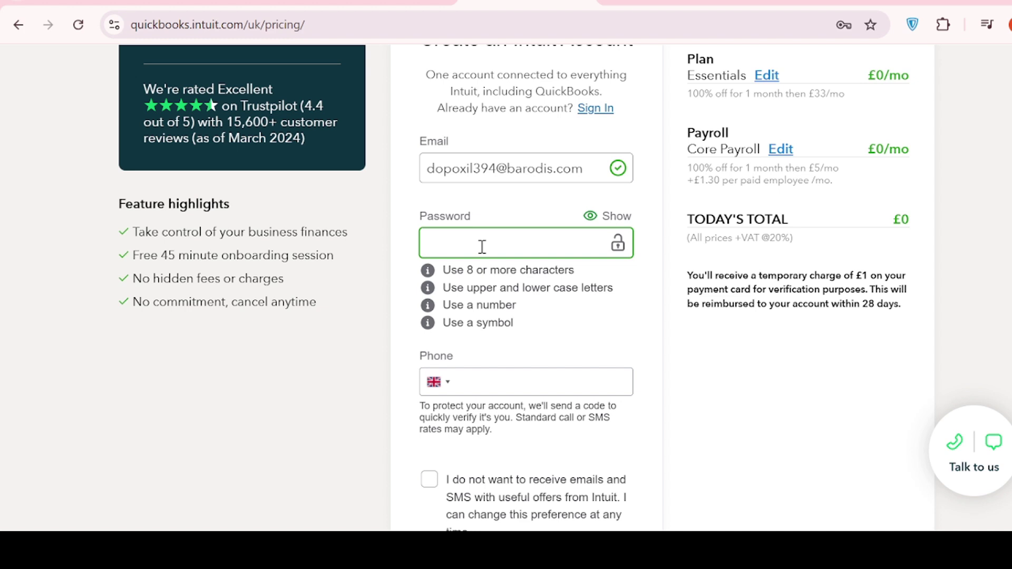
text(••)
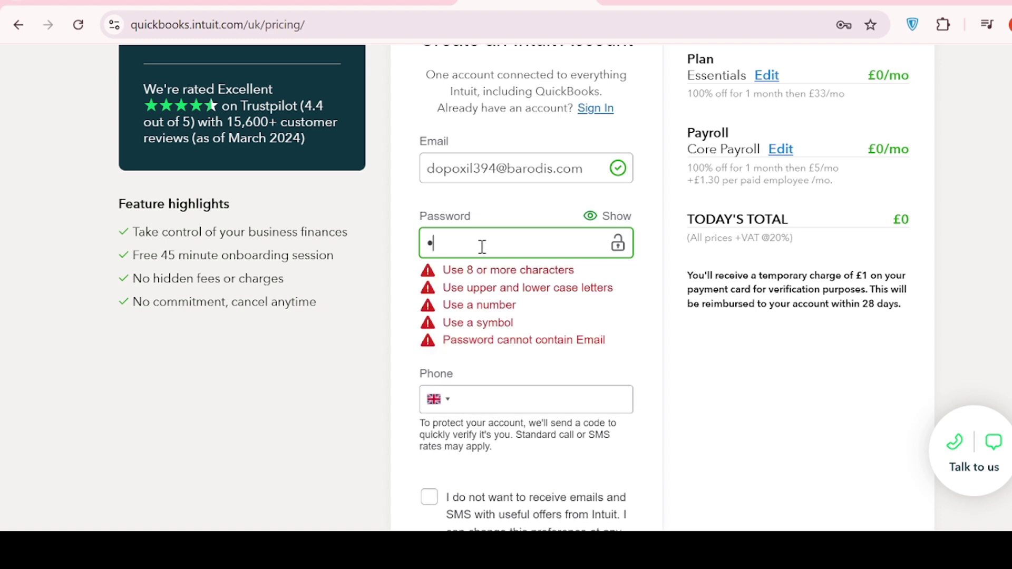
text(••••)
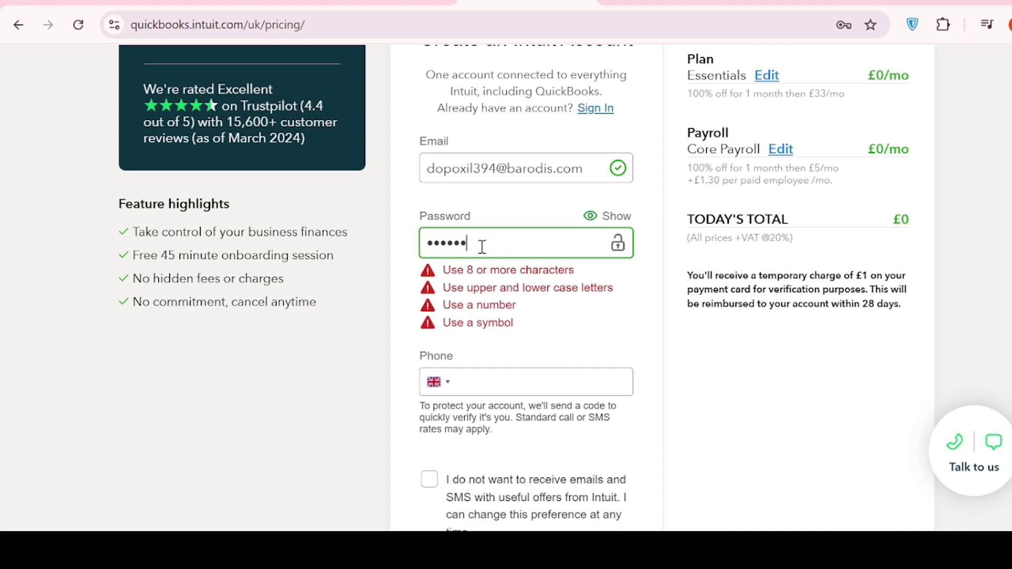
text(••)
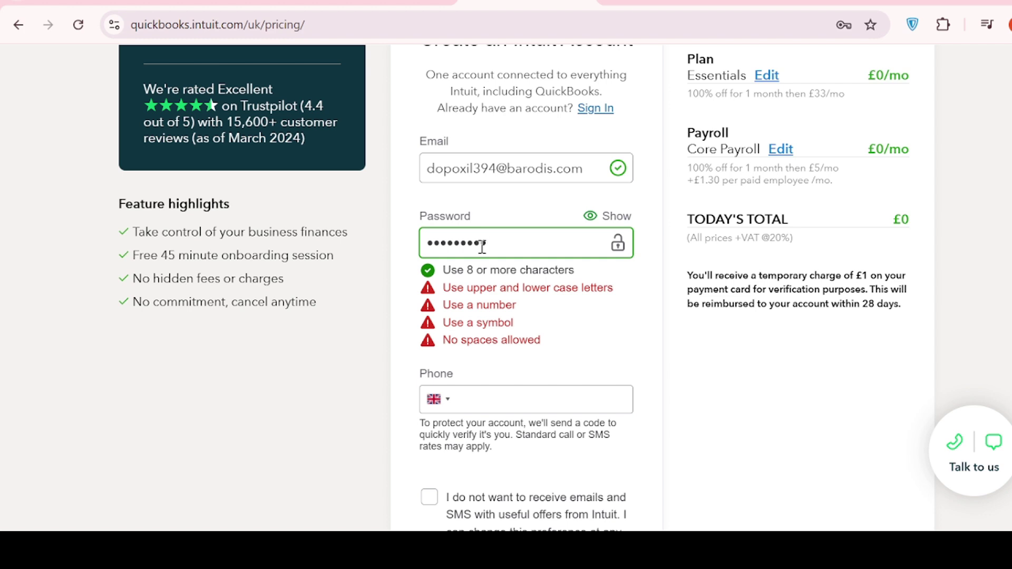
text( ••••)
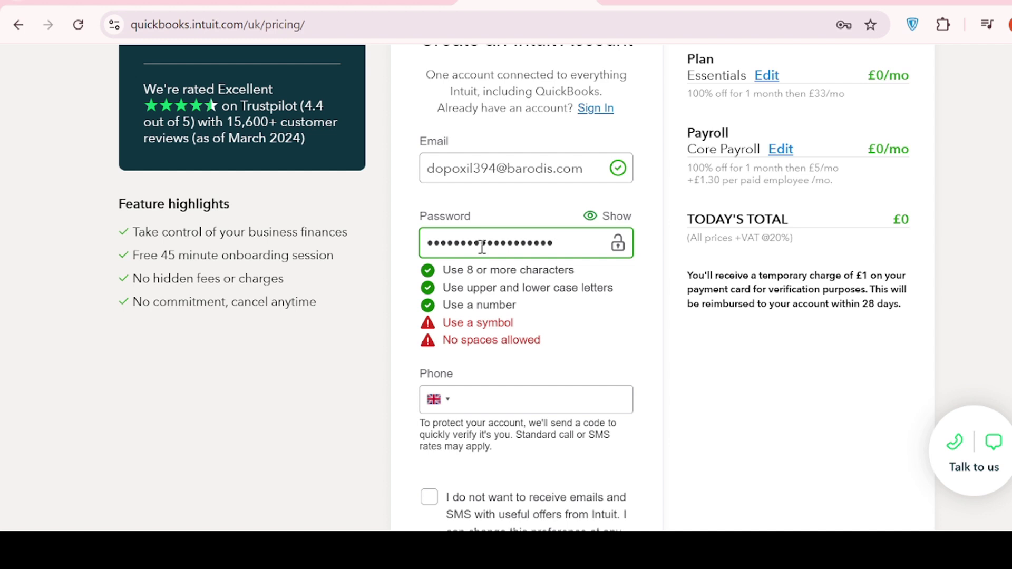
text(•)
key(BackSpace)
key(BackSpace)
key(BackSpace)
key(BackSpace)
key(BackSpace)
key(BackSpace)
key(BackSpace)
key(BackSpace)
key(BackSpace)
key(BackSpace)
key(BackSpace)
key(BackSpace)
key(BackSpace)
key(BackSpace)
key(BackSpace)
key(BackSpace)
key(BackSpace)
key(BackSpace)
key(BackSpace)
key(BackSpace)
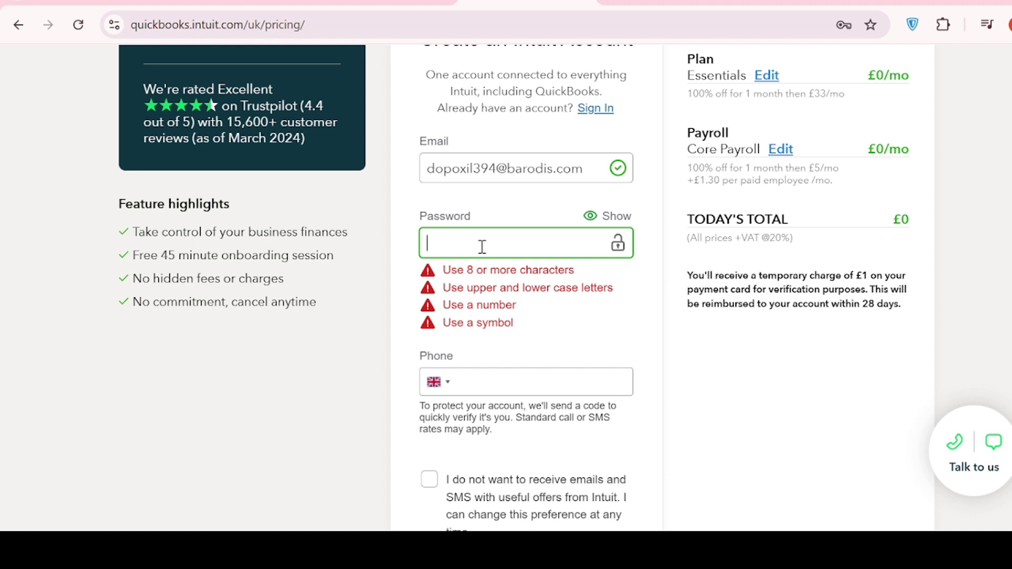
Enter an account password with at least 8 characters, upper and lower case letters, a number and a symbol.
text(da••••••••)
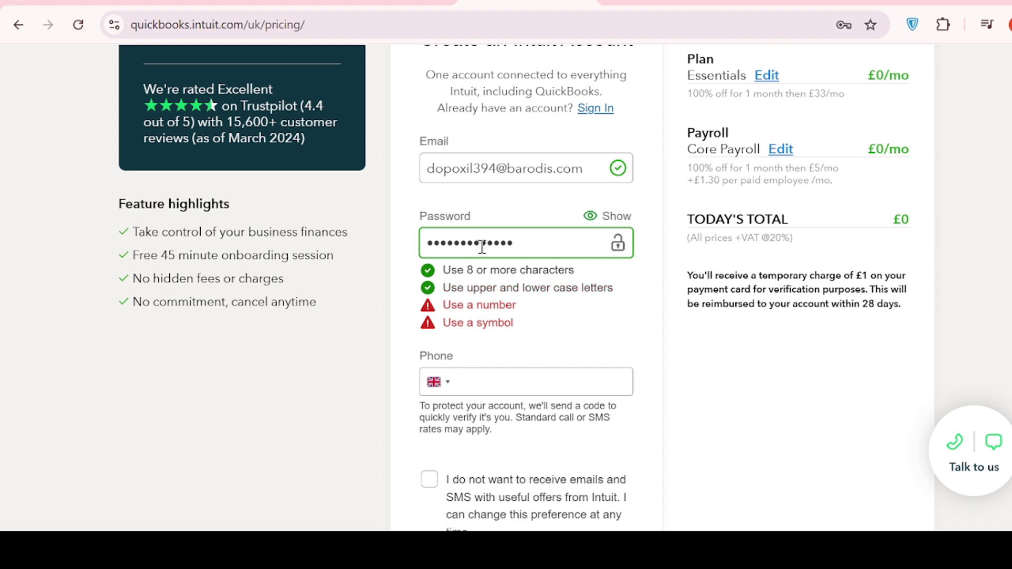
text(••••)
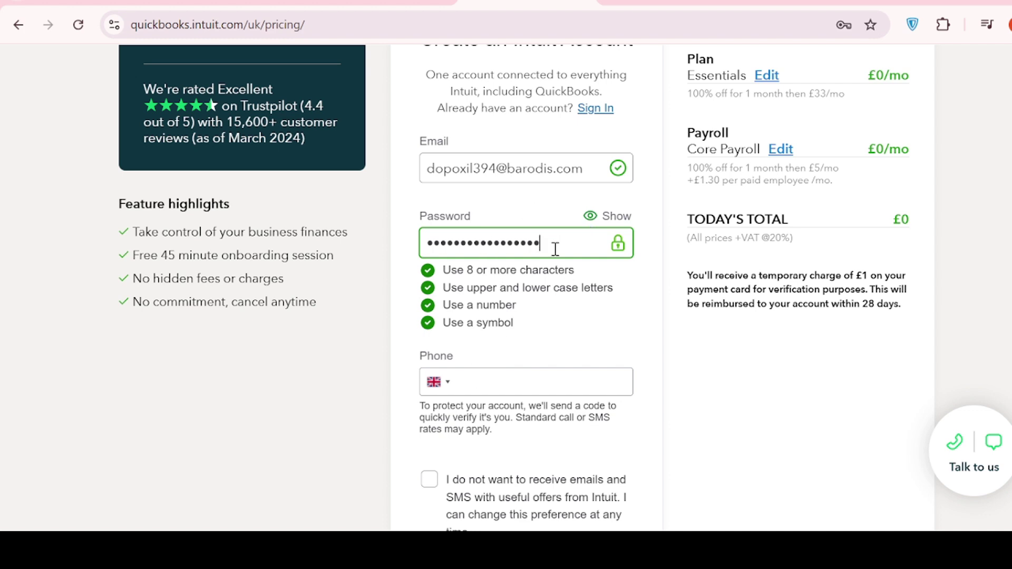
Copy the temporary UK phone number from Receive-Sms-Free.cc into the Intuit account's phone field.
click(480, 387)
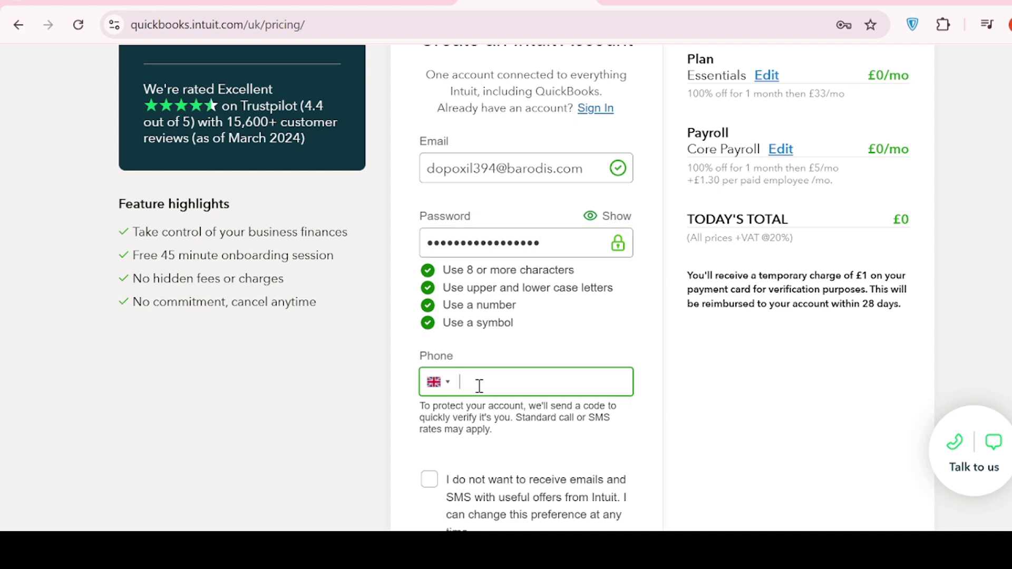
click(817, 2)
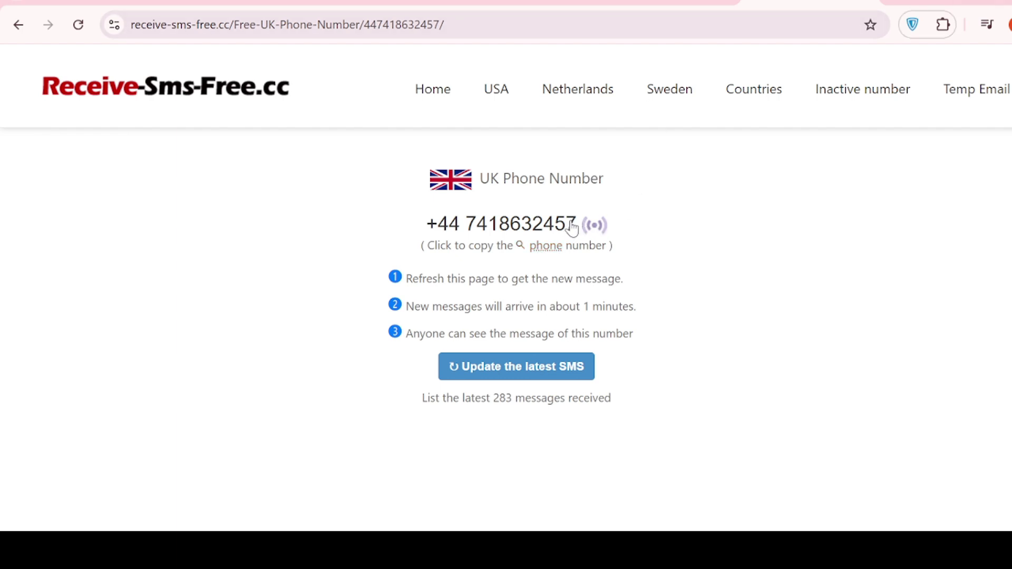
drag(580, 225, 436, 227)
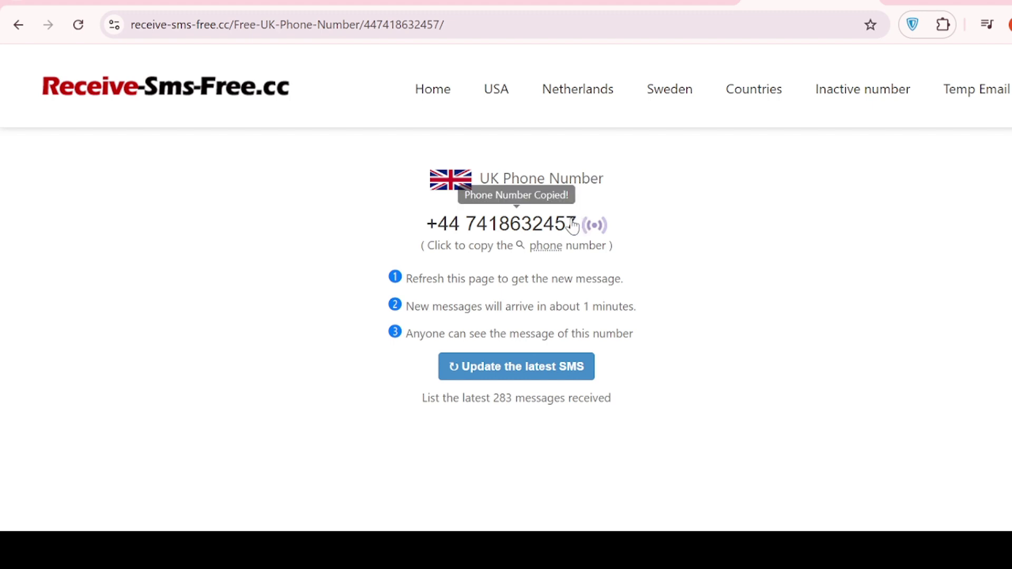
click(475, 224)
click(425, 224)
drag(424, 224, 619, 248)
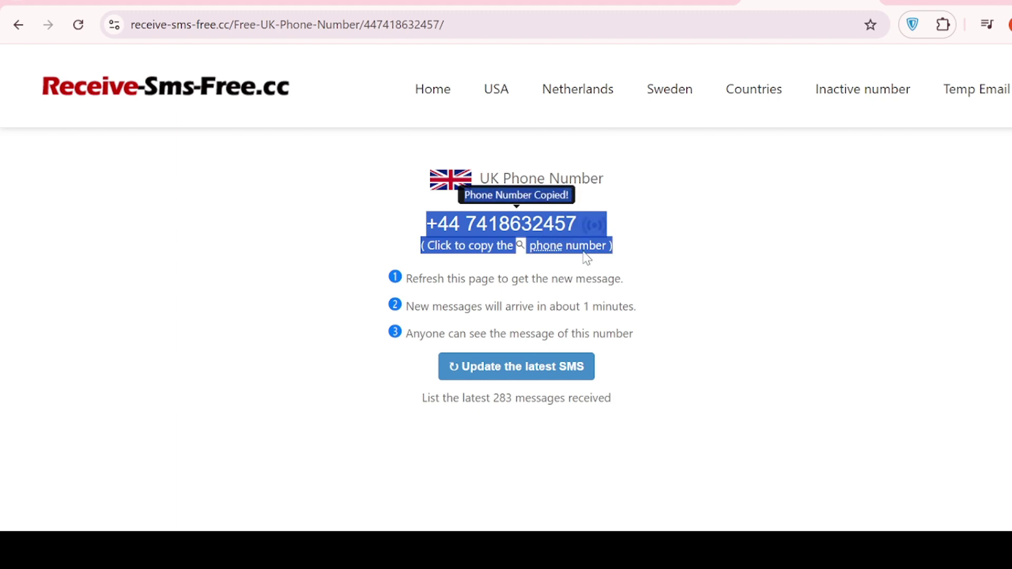
click(571, 1)
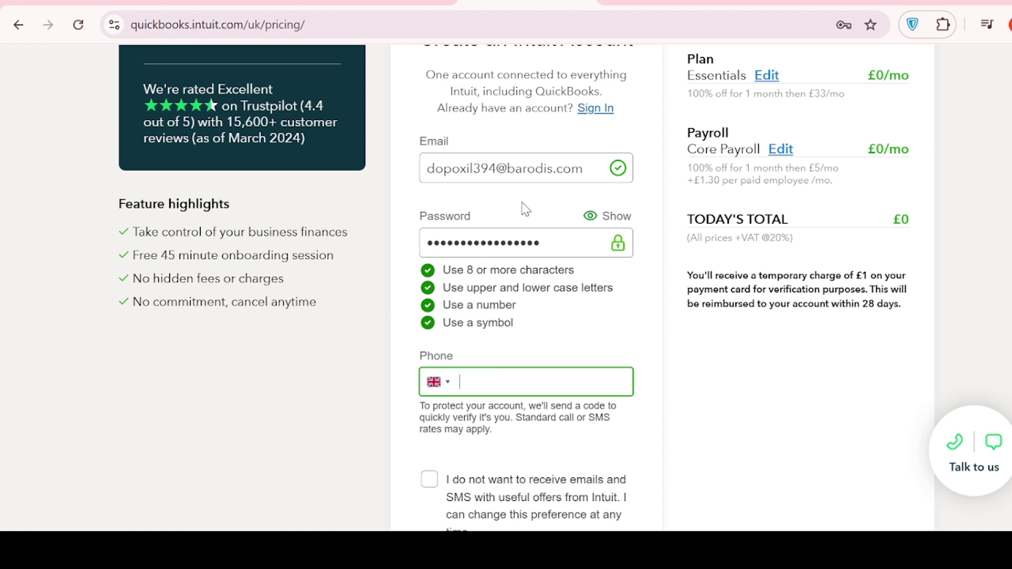
key(ctrl+v)
Opt out of Intuit's marketing emails and SMS and submit the account details to request a verification code.
scroll(639, 436, down, 2)
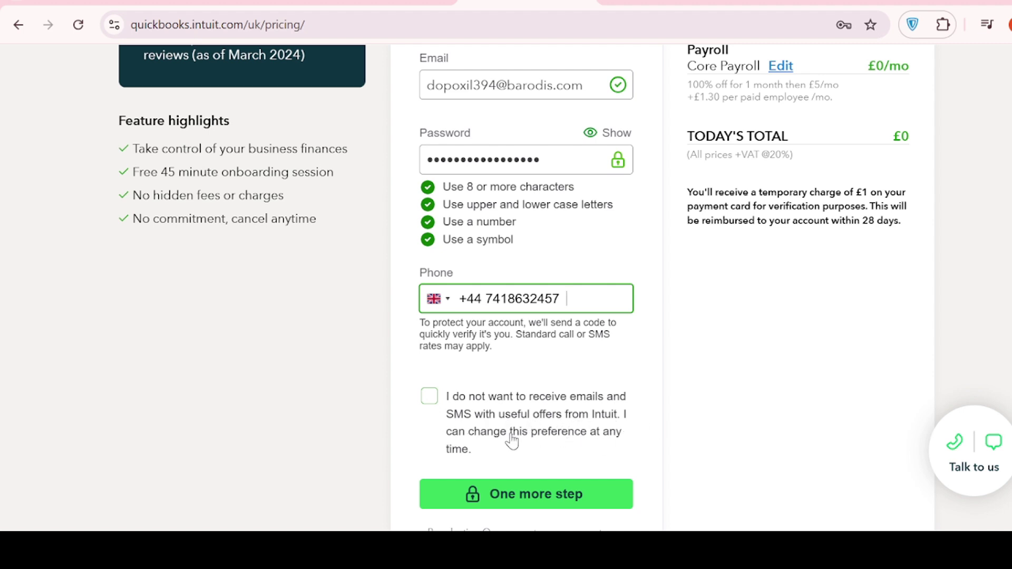
click(433, 404)
scroll(569, 464, down, 2)
click(543, 423)
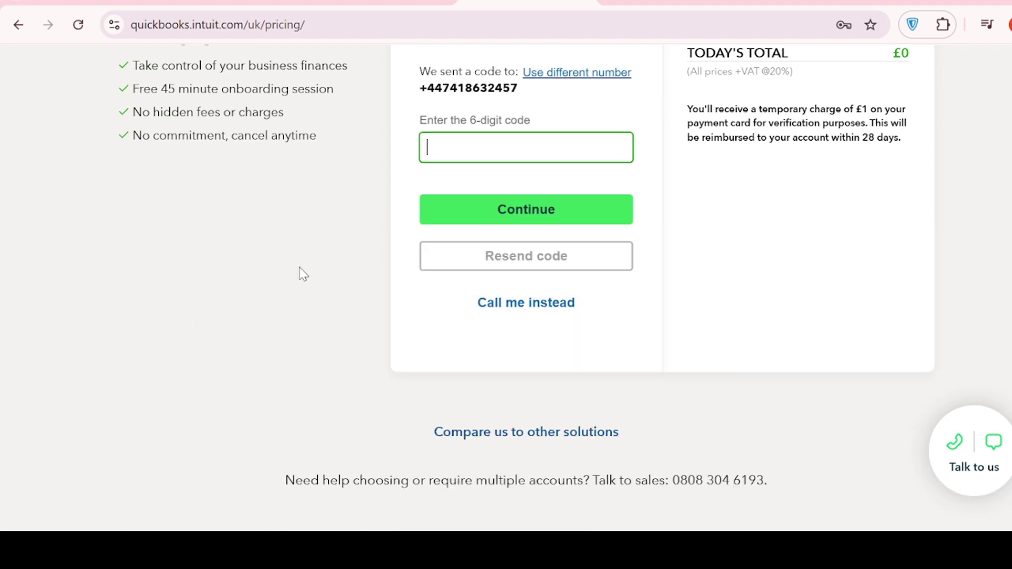
Update the temporary number's received messages on Receive-Sms-Free.cc and look for the Intuit verification code.
scroll(530, 301, up, 3)
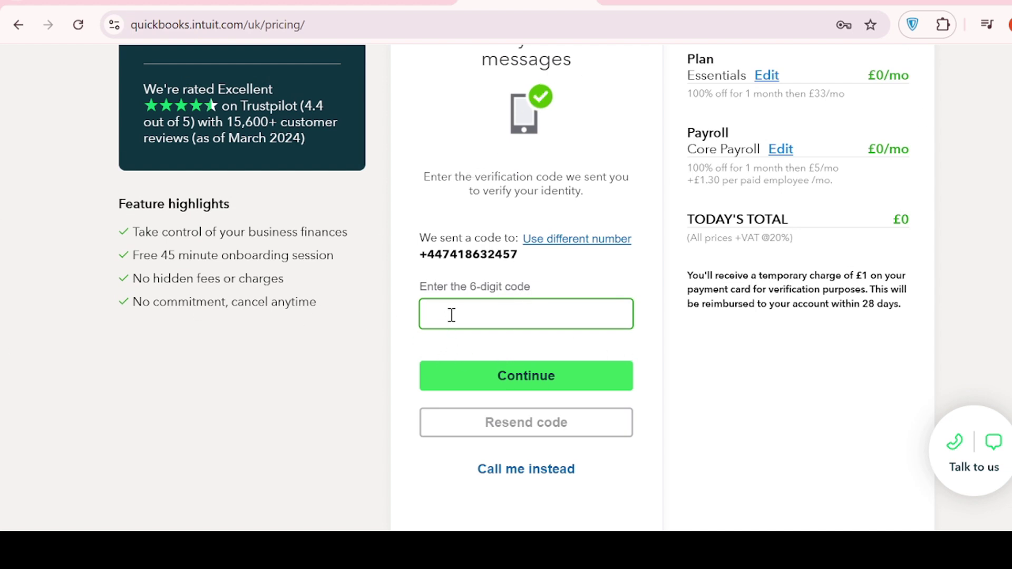
click(794, 4)
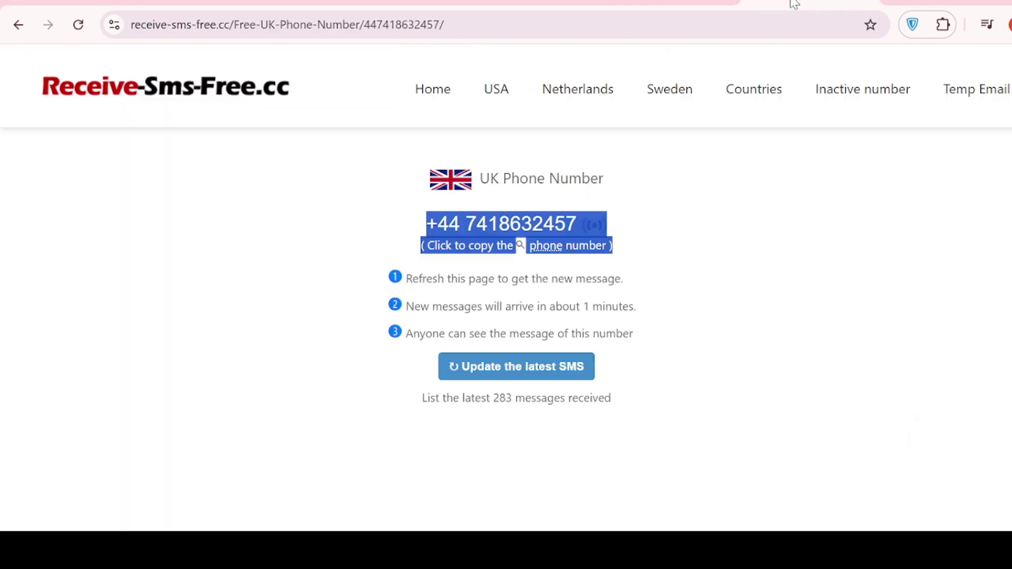
click(567, 366)
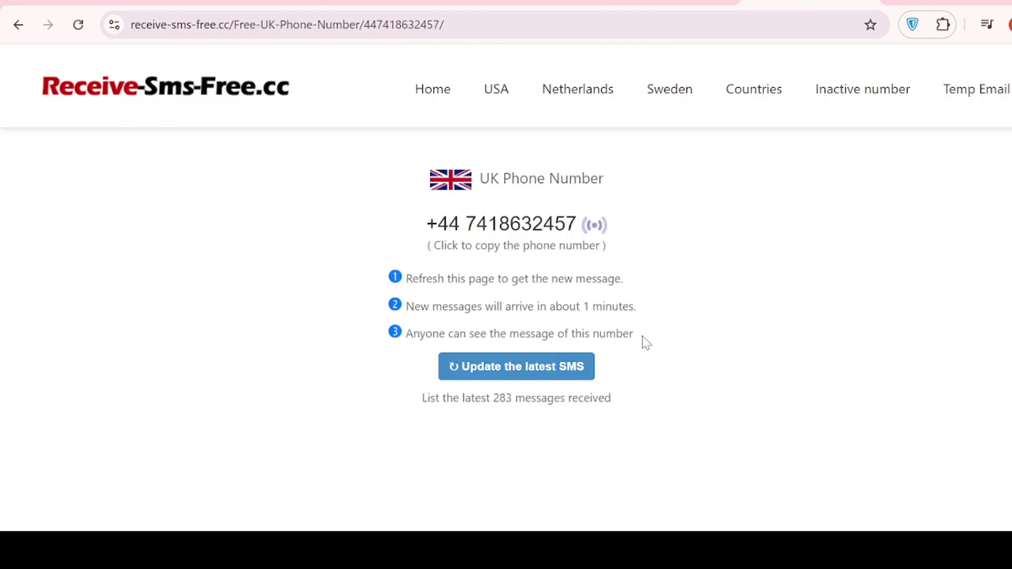
click(528, 371)
scroll(577, 355, down, 7)
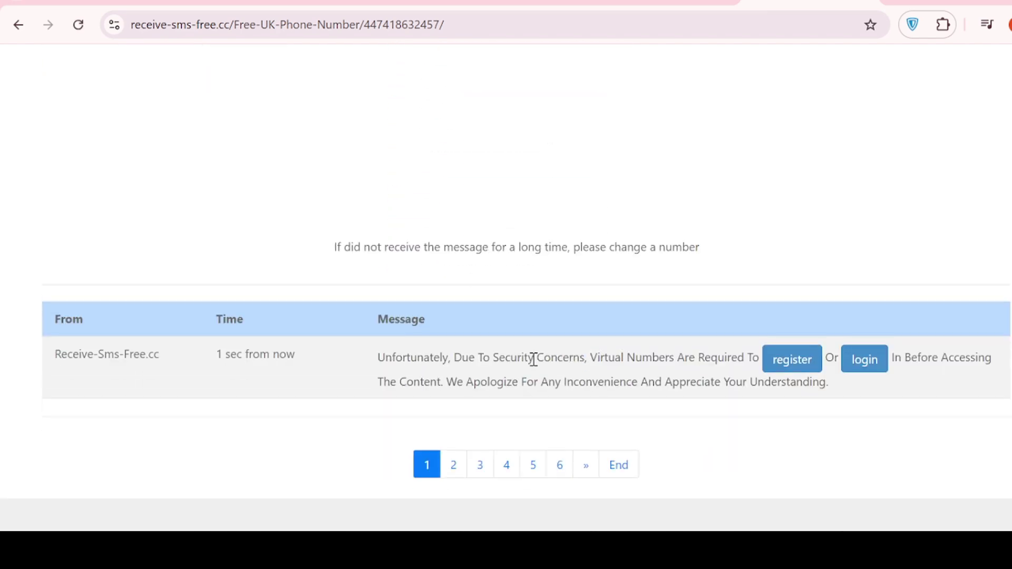
Look through the second page of received messages for the Intuit code, dismissing the advertisement.
click(449, 466)
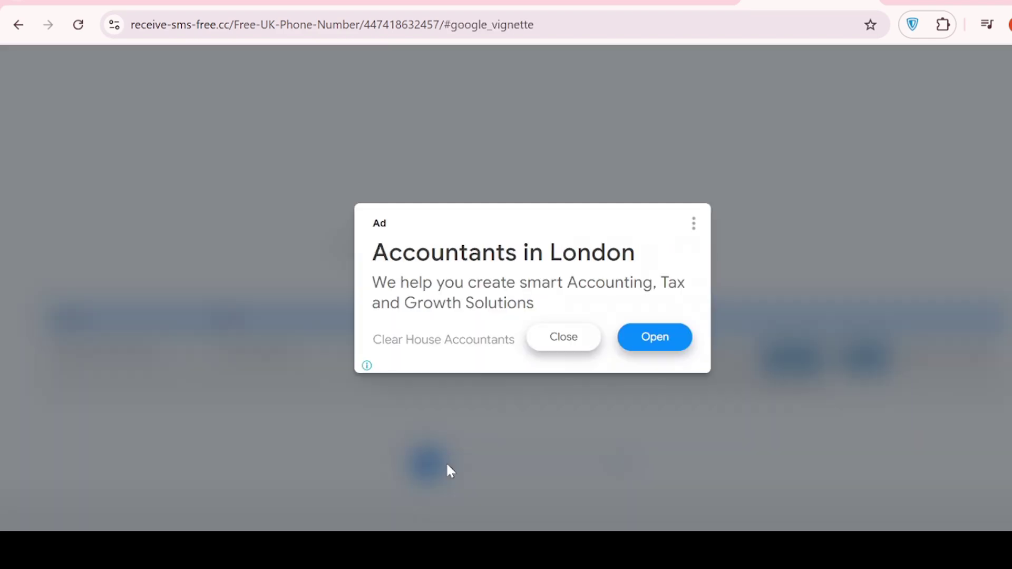
click(566, 340)
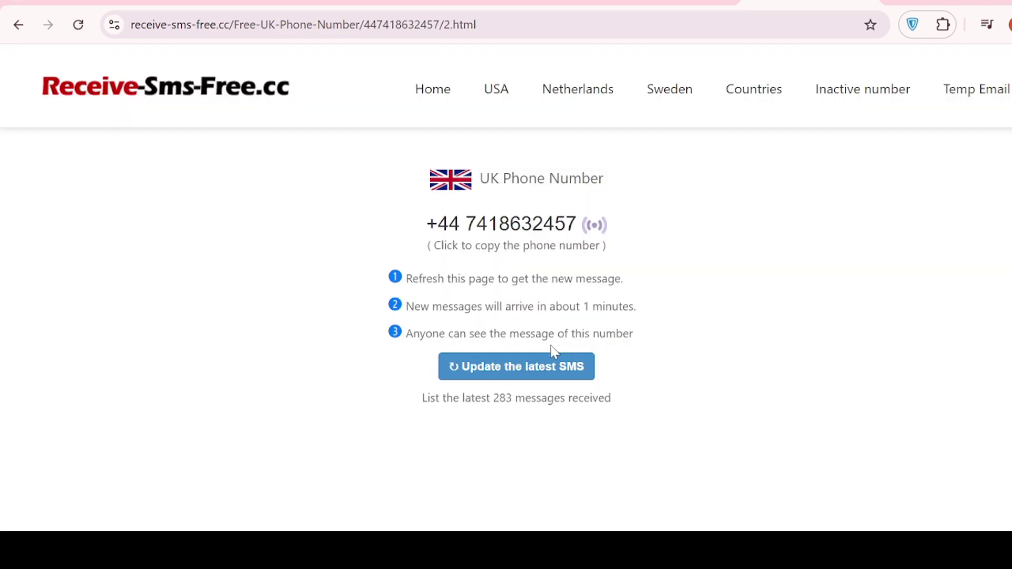
scroll(552, 352, down, 7)
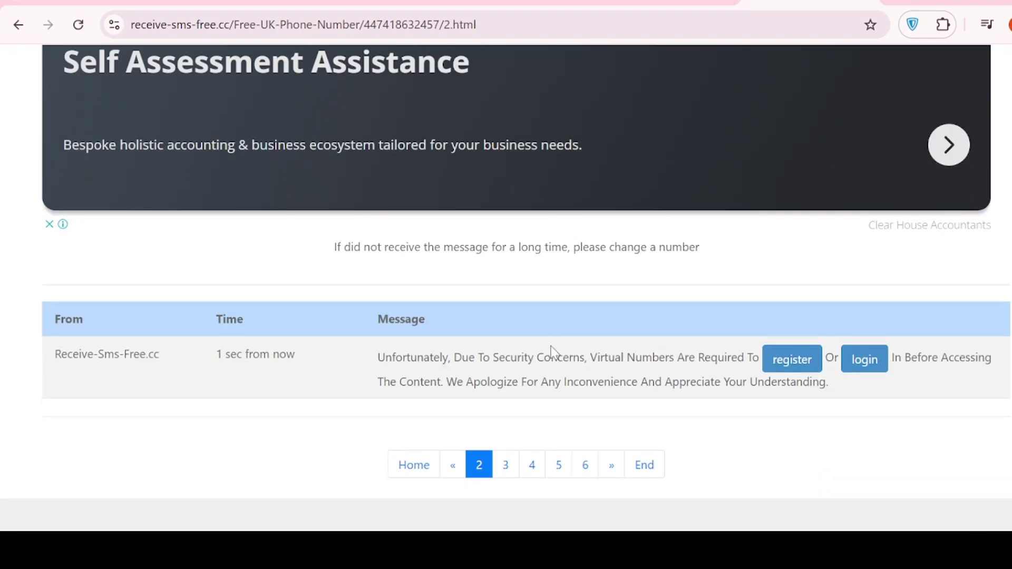
scroll(552, 352, up, 6)
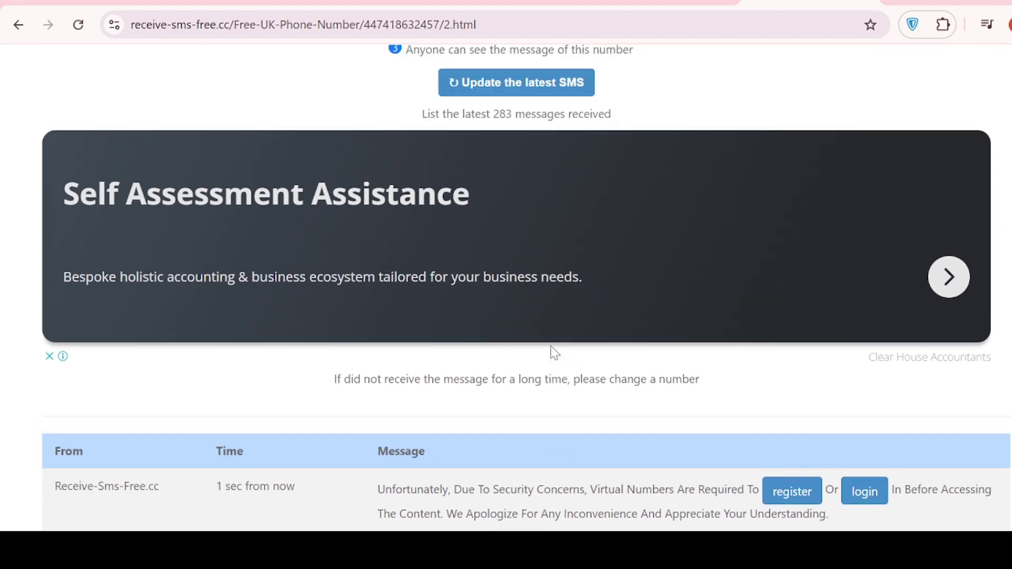
Reload the second page to check its messages again and refresh the latest SMS list.
click(84, 31)
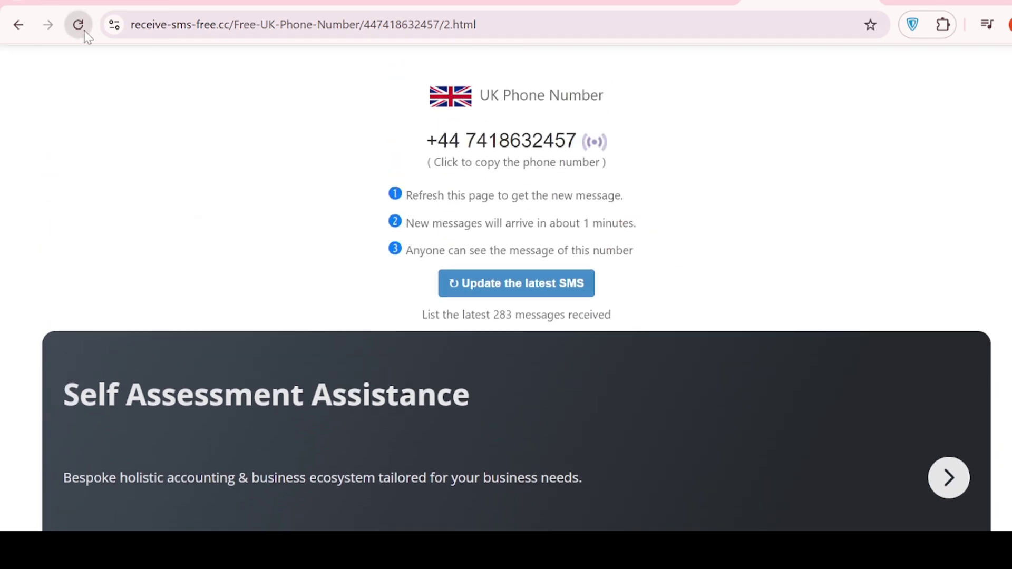
scroll(774, 312, down, 5)
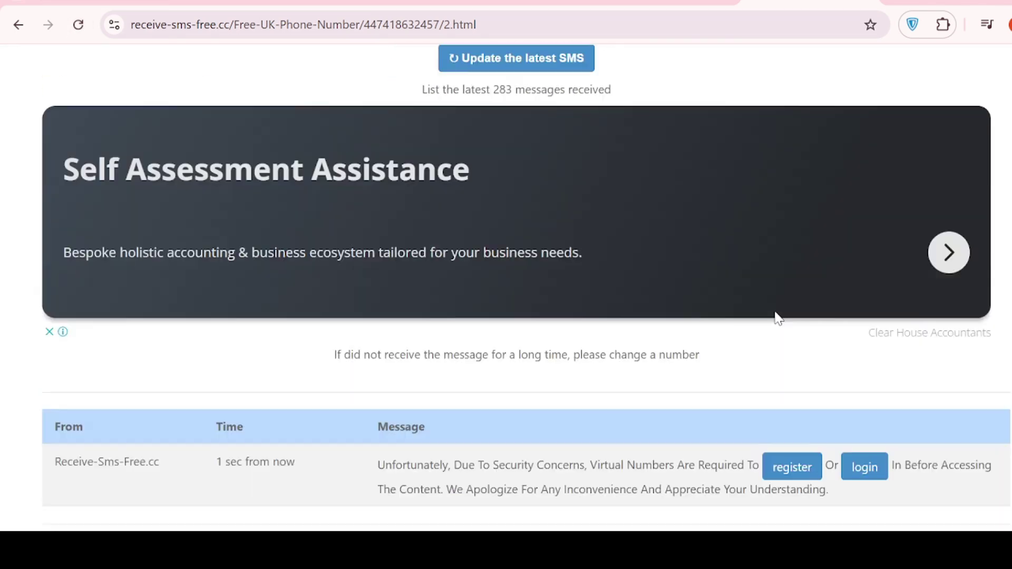
scroll(775, 311, down, 3)
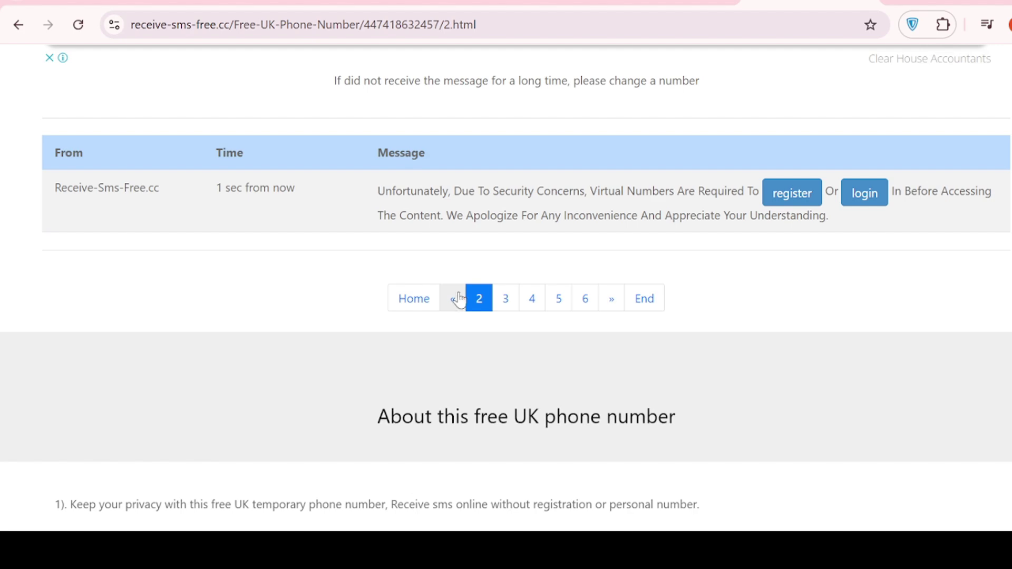
scroll(574, 261, up, 8)
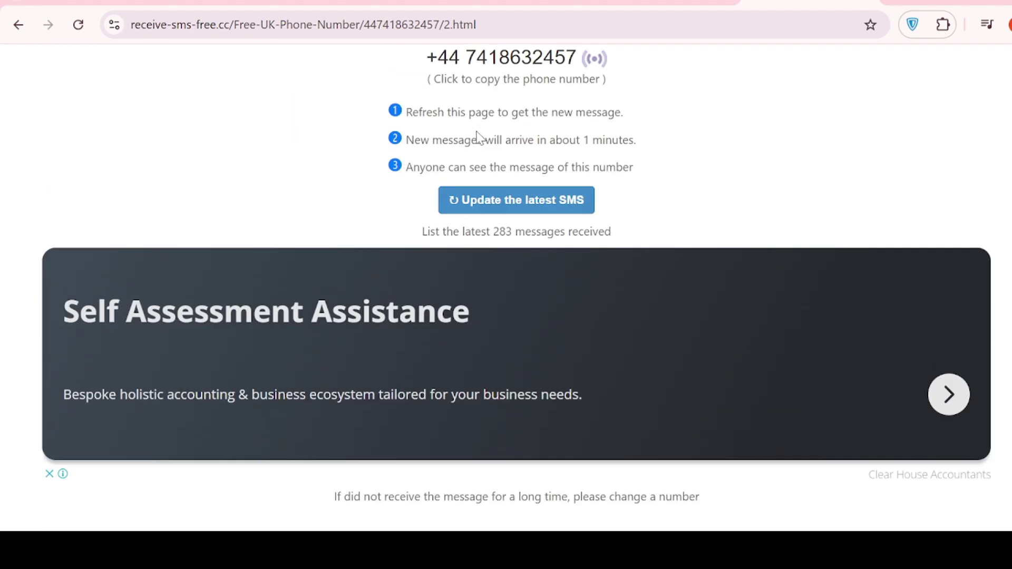
click(496, 211)
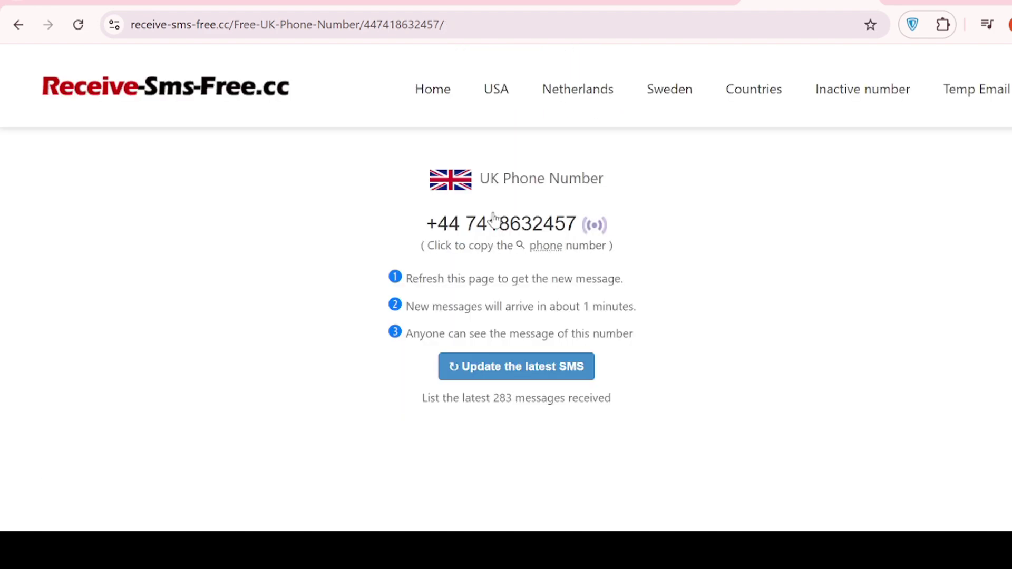
Copy the verification code from the newest Intuit message and submit it in the QuickBooks sign-up's 6-digit code field.
scroll(493, 217, down, 9)
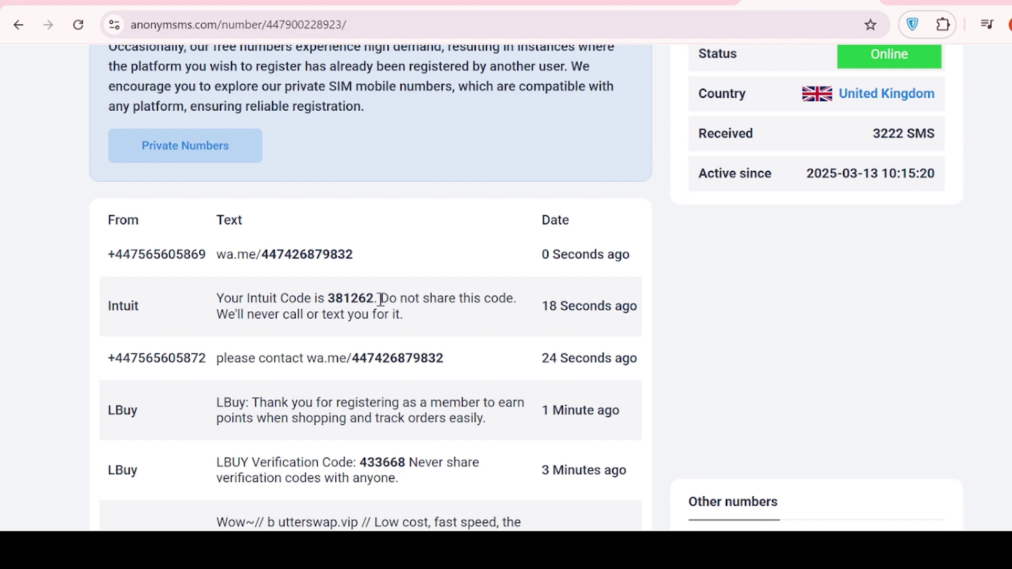
drag(381, 300, 324, 301)
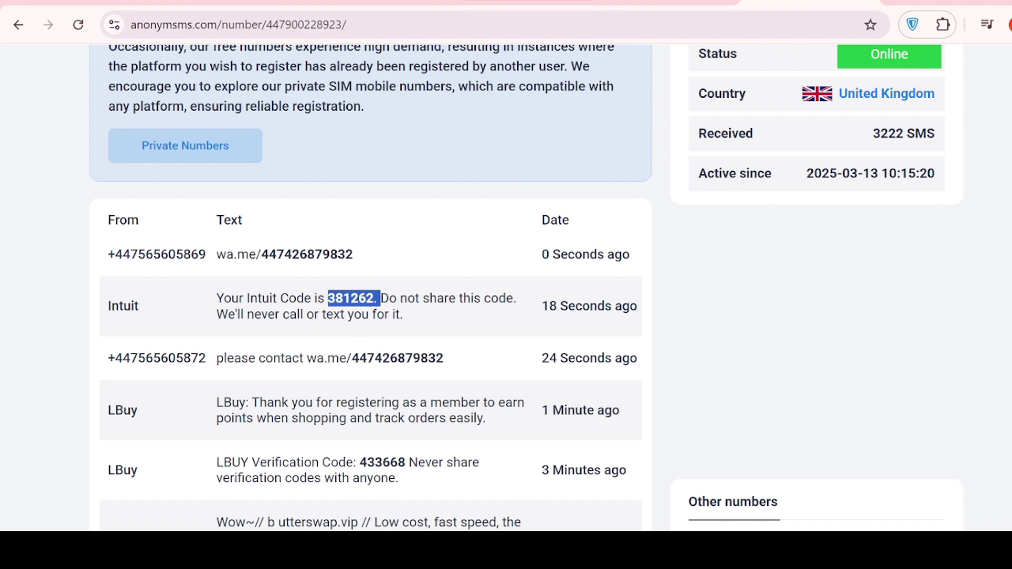
click(527, 1)
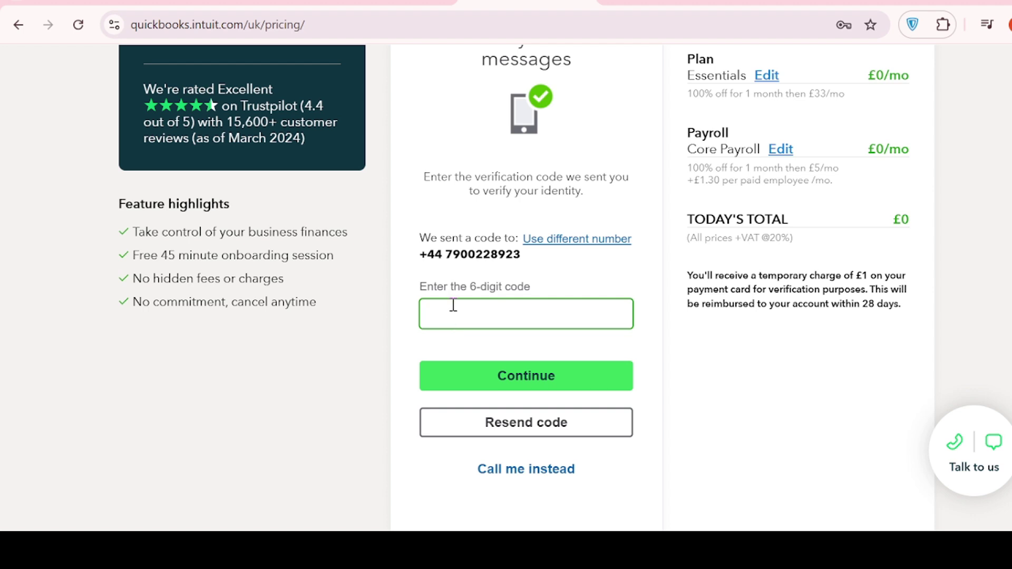
key(ctrl+v)
click(494, 391)
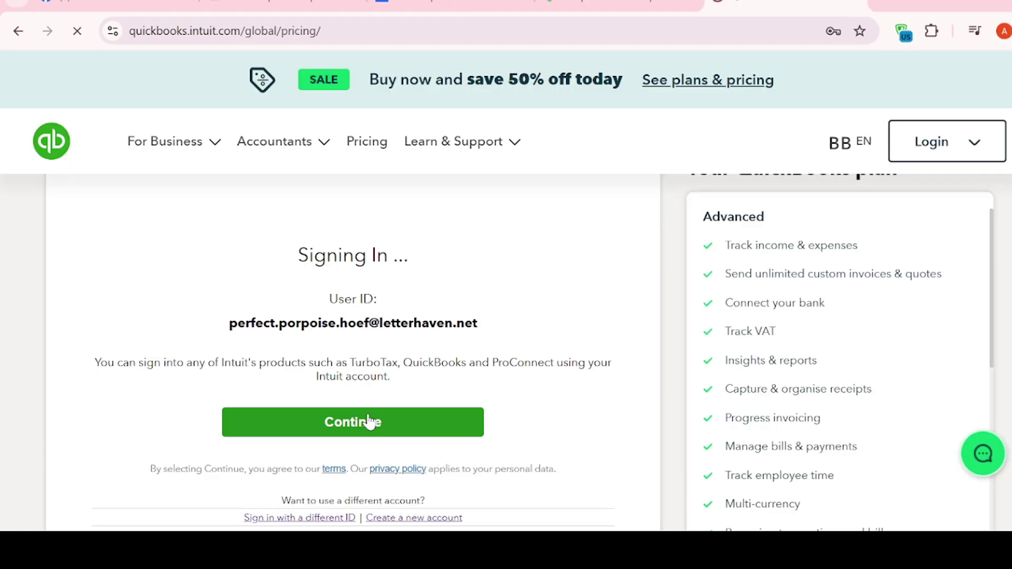
Continue signing in with the displayed Intuit user ID to proceed with the Advanced plan's free trial checkout.
click(369, 421)
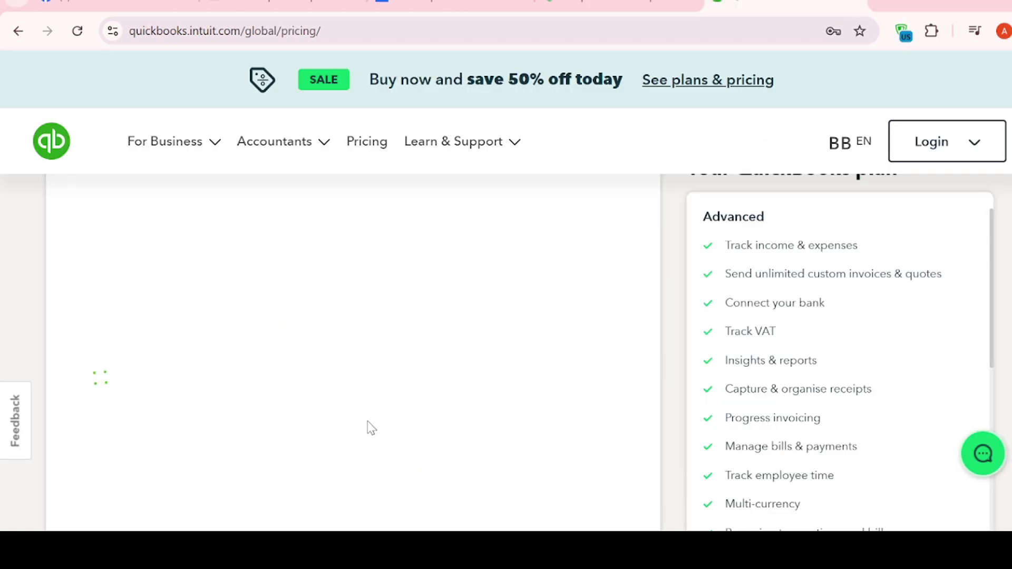
scroll(371, 420, down, 3)
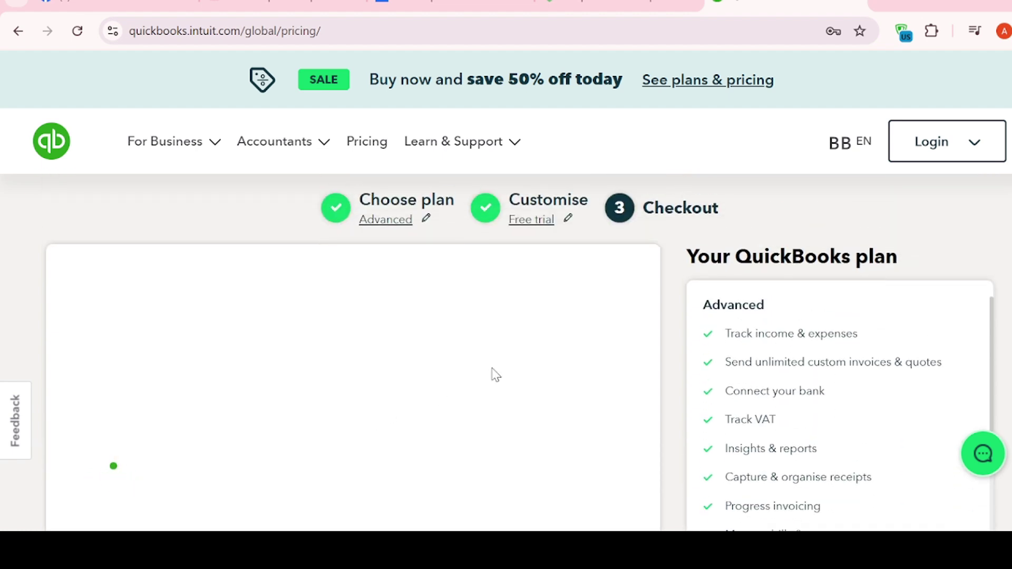
scroll(495, 374, down, 5)
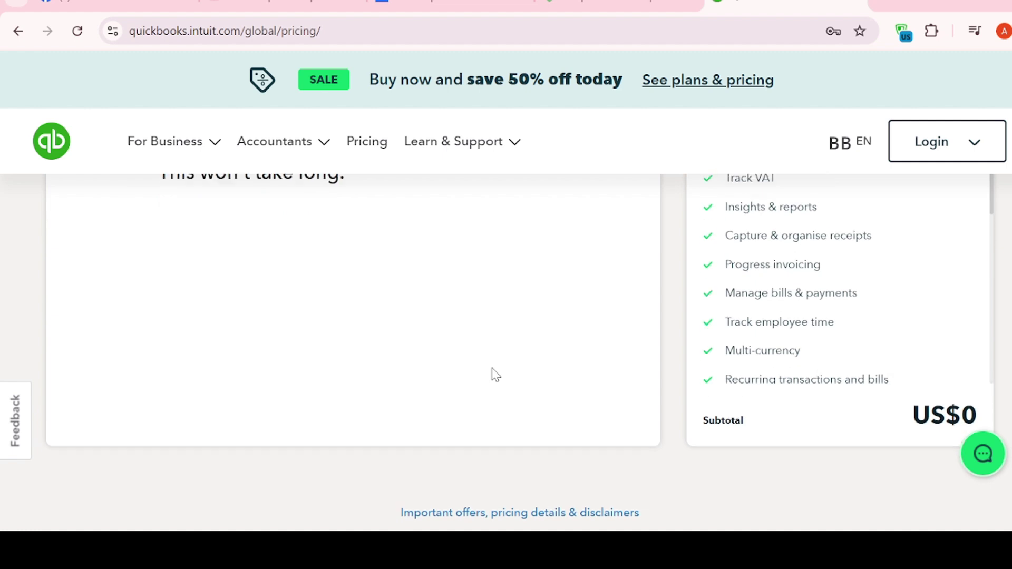
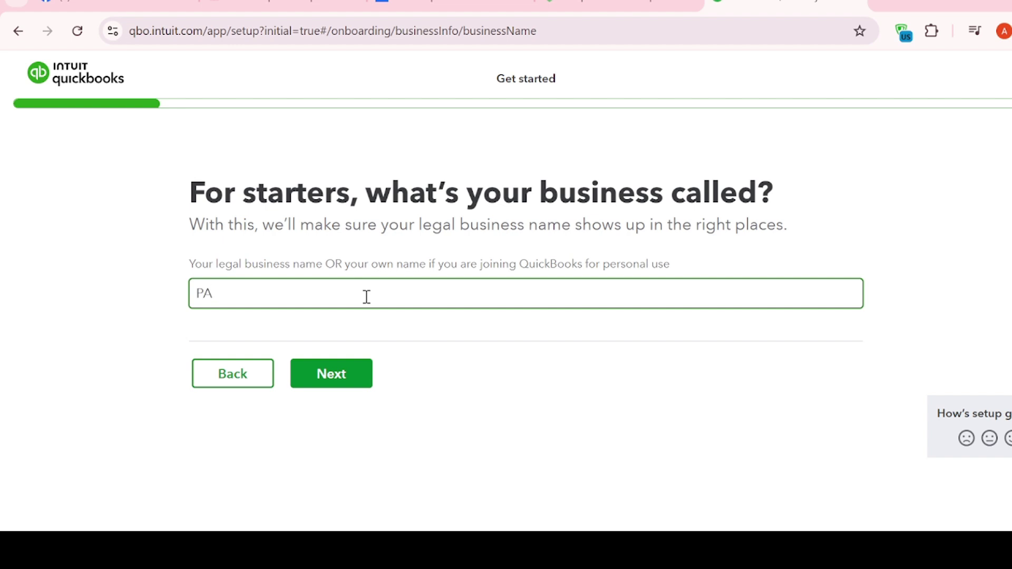
Replace the legal business name with ENTERPRISE BUSINESS and continue to the business details.
key(BackSpace)
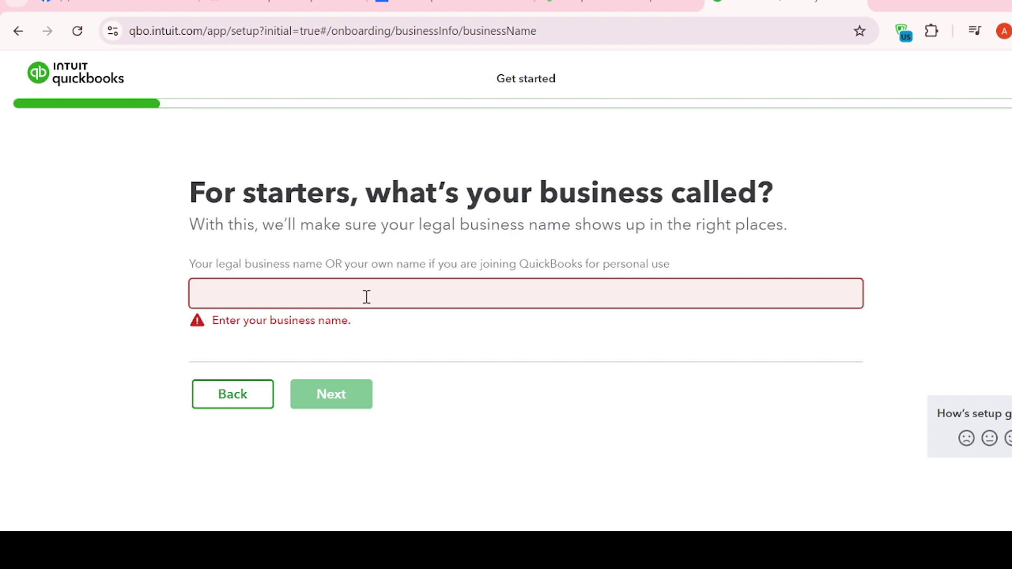
text(ENTERPRISE BUSINESS)
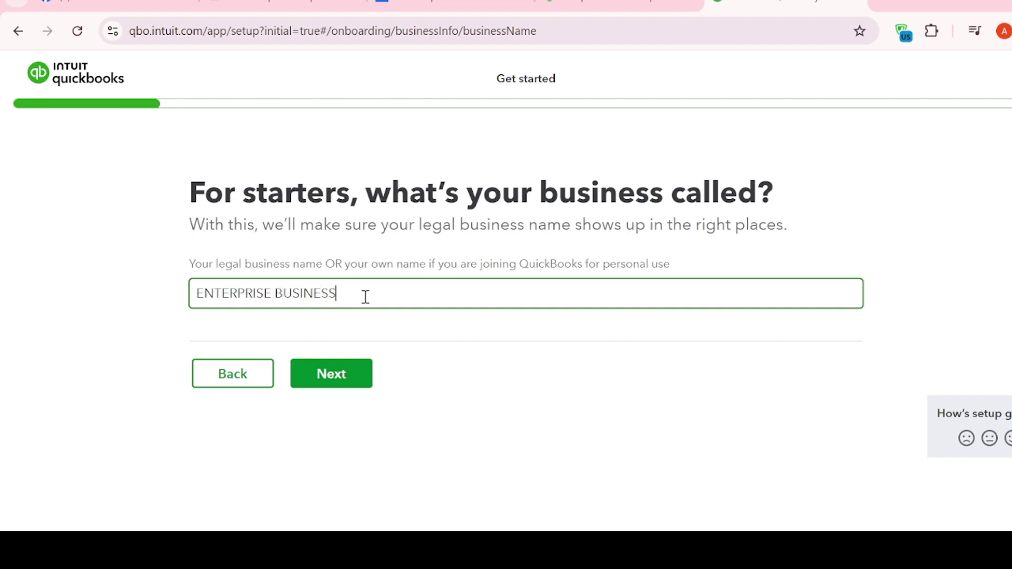
click(319, 381)
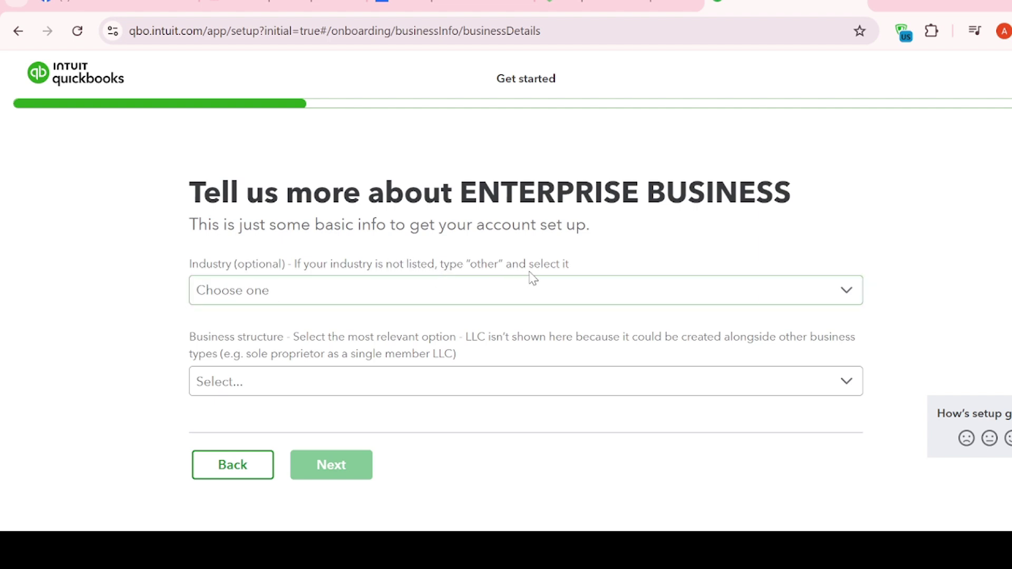
Set the industry to Professional Services and the business structure to Private limited company, and continue.
click(856, 291)
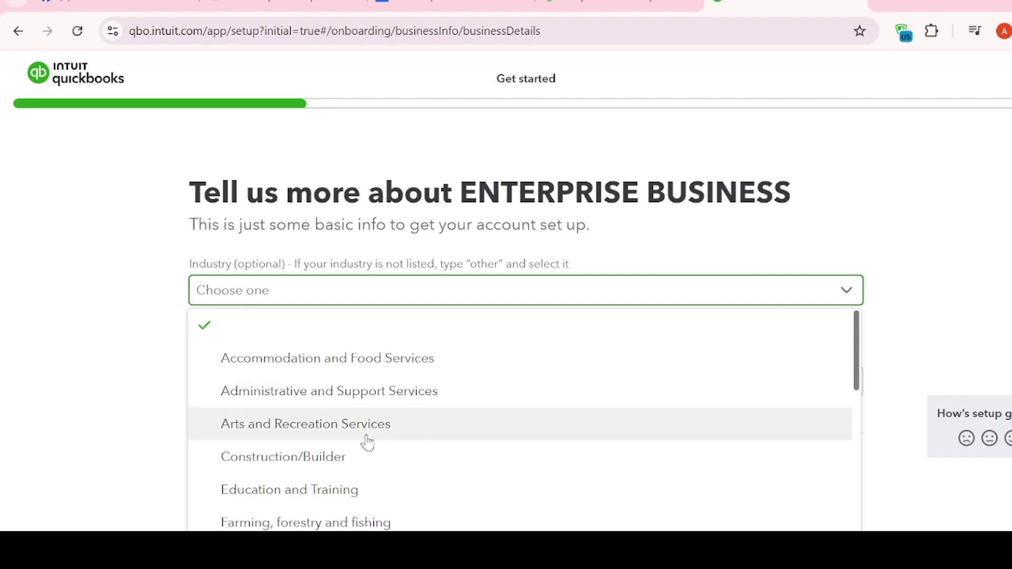
scroll(517, 393, down, 1)
scroll(522, 395, down, 3)
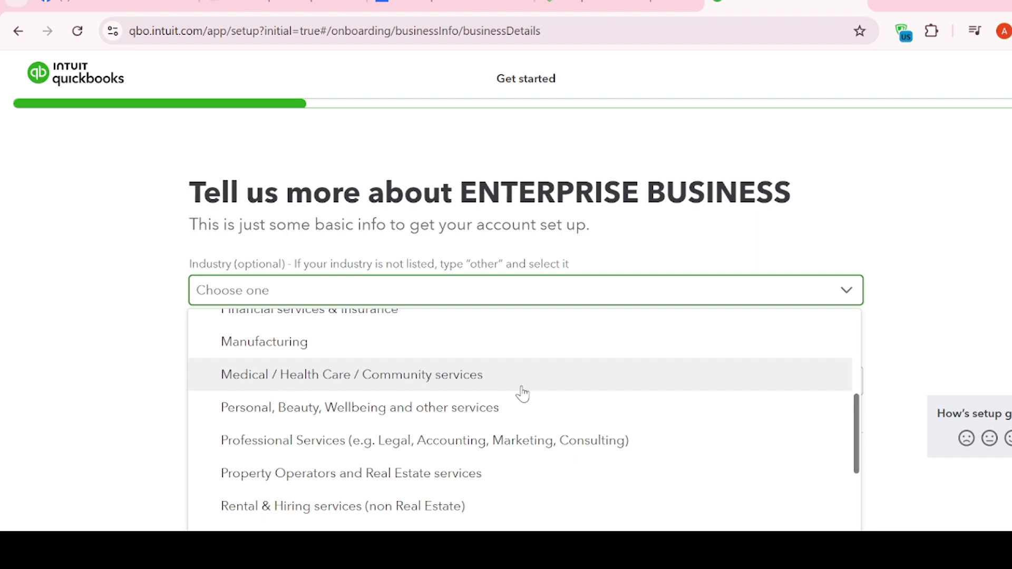
scroll(521, 394, down, 2)
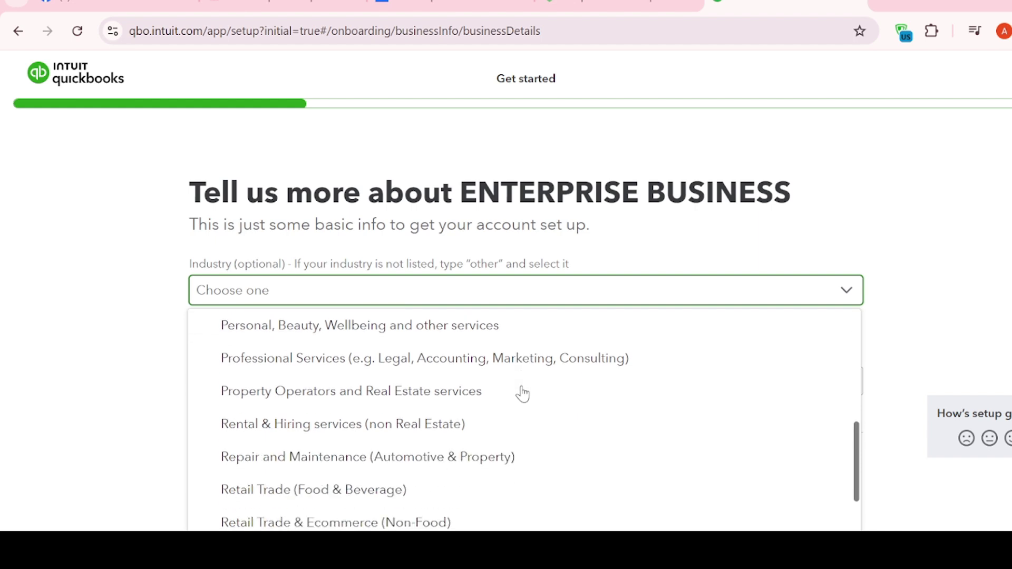
click(548, 369)
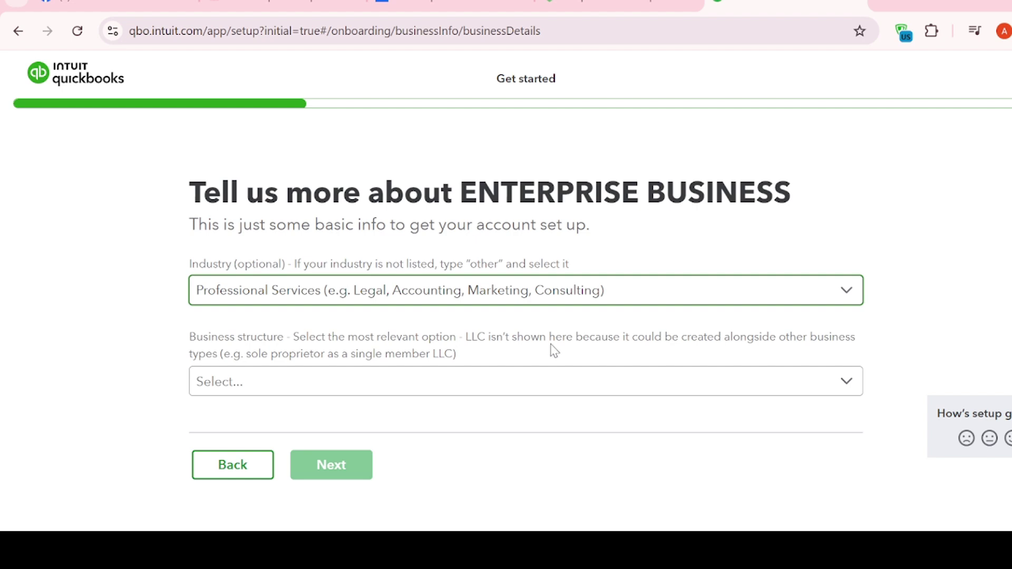
click(851, 392)
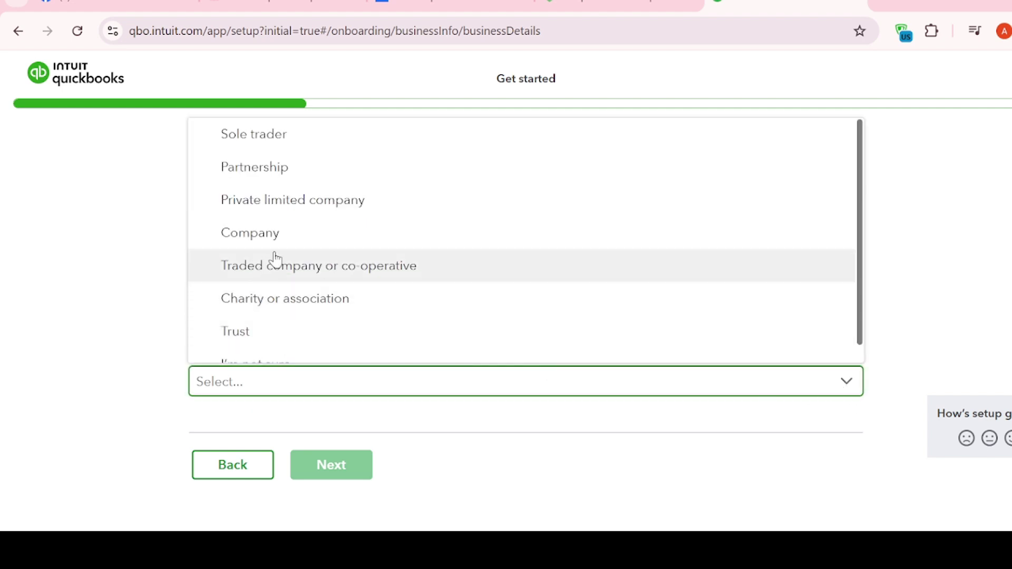
click(357, 203)
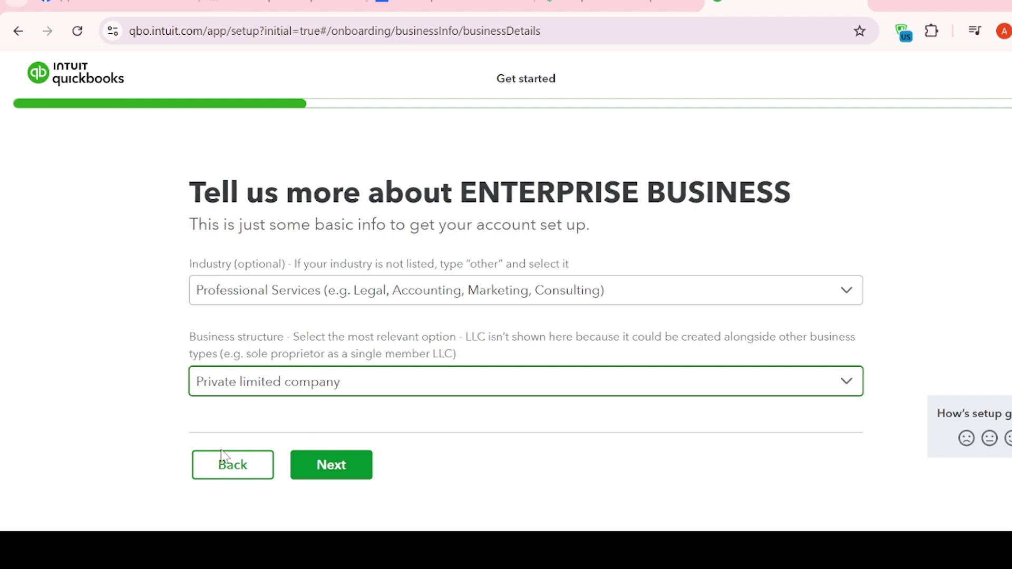
click(334, 466)
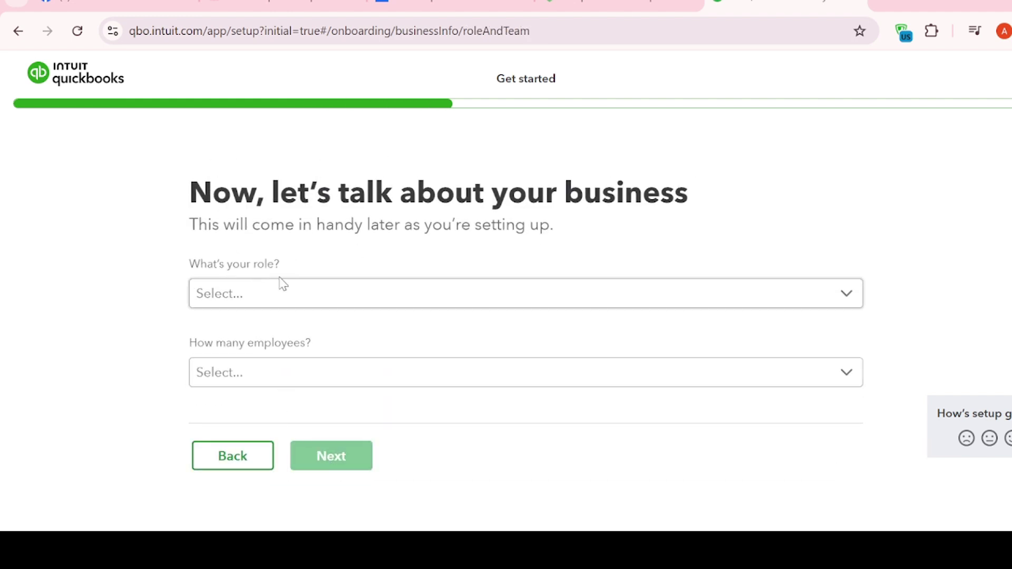
Set the role to Bookkeeper and the number of employees to 6-9, and continue to the first-task choices.
click(345, 304)
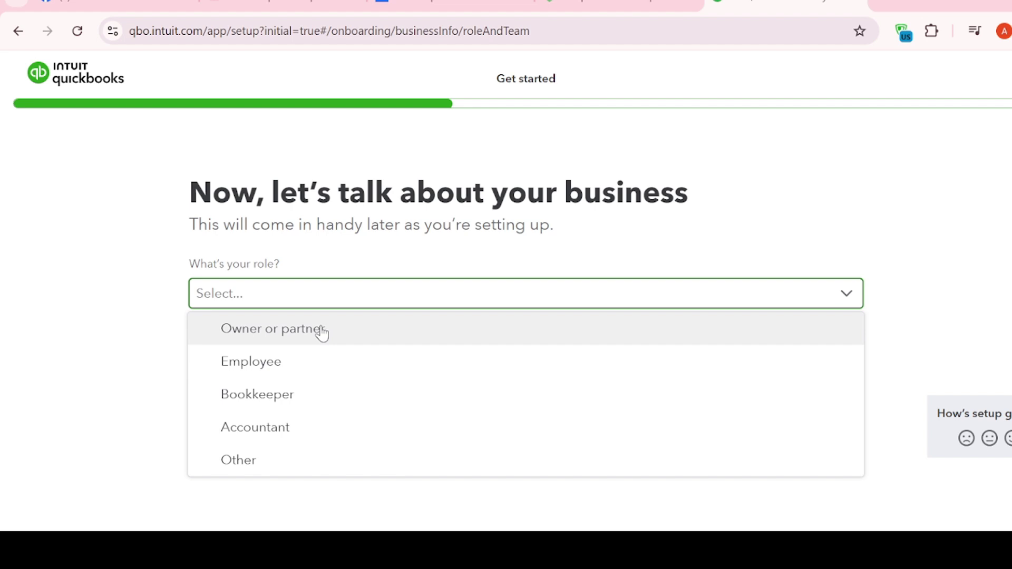
click(263, 407)
click(314, 379)
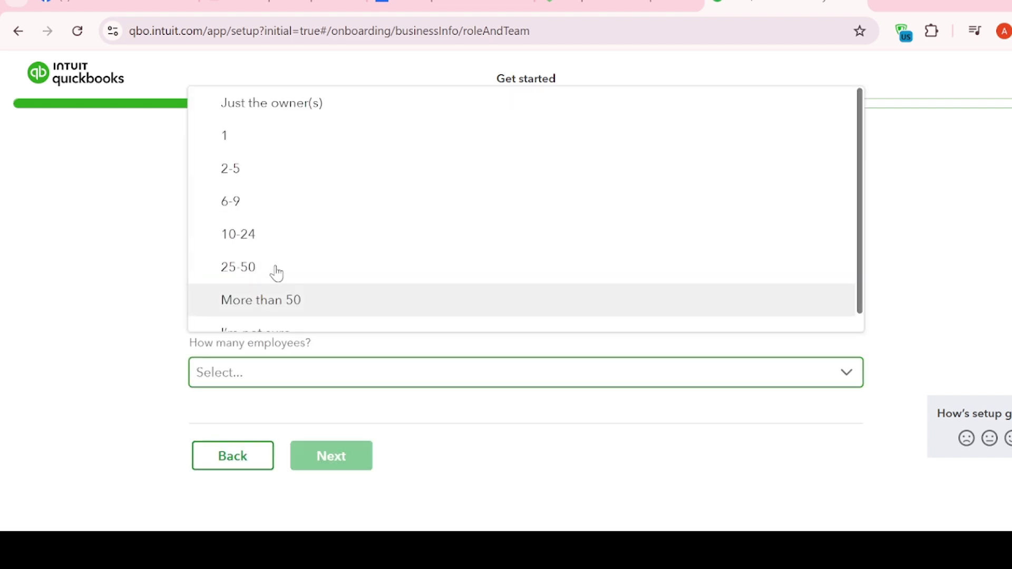
click(261, 206)
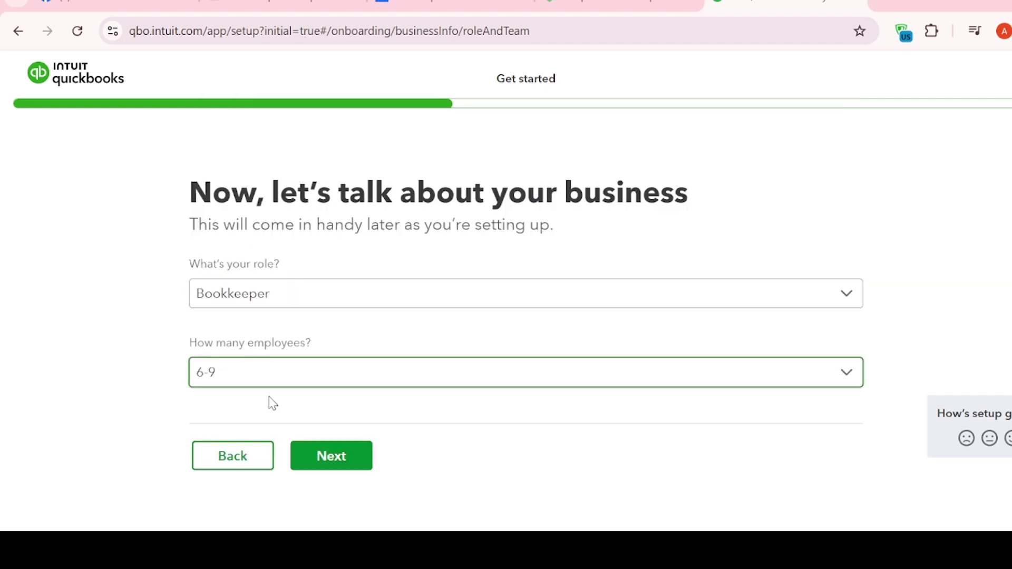
click(323, 460)
Examine the first-task choices for linking a bank or personalising invoices, revisiting the role and employees page in between.
scroll(429, 391, down, 3)
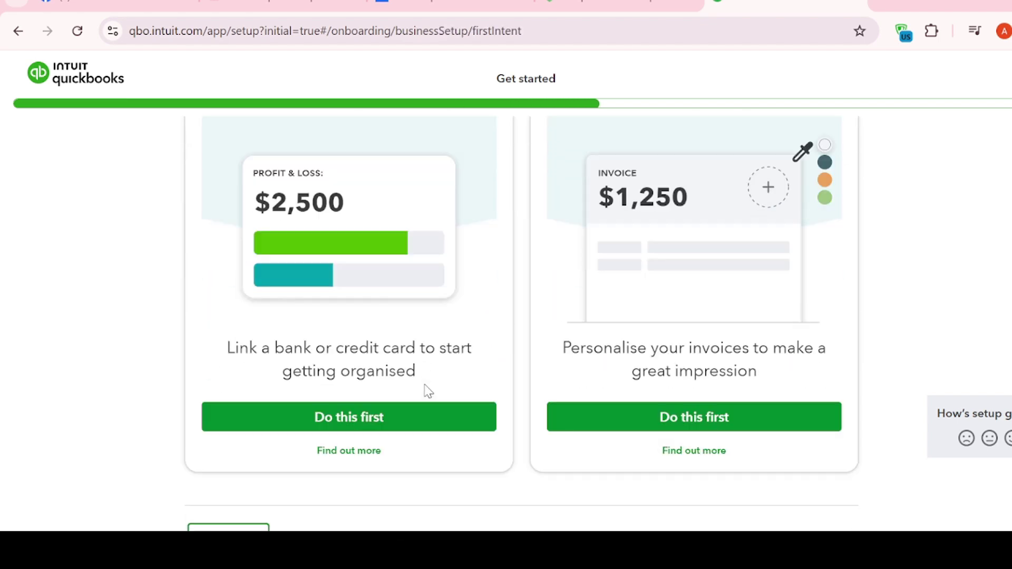
scroll(429, 391, down, 1)
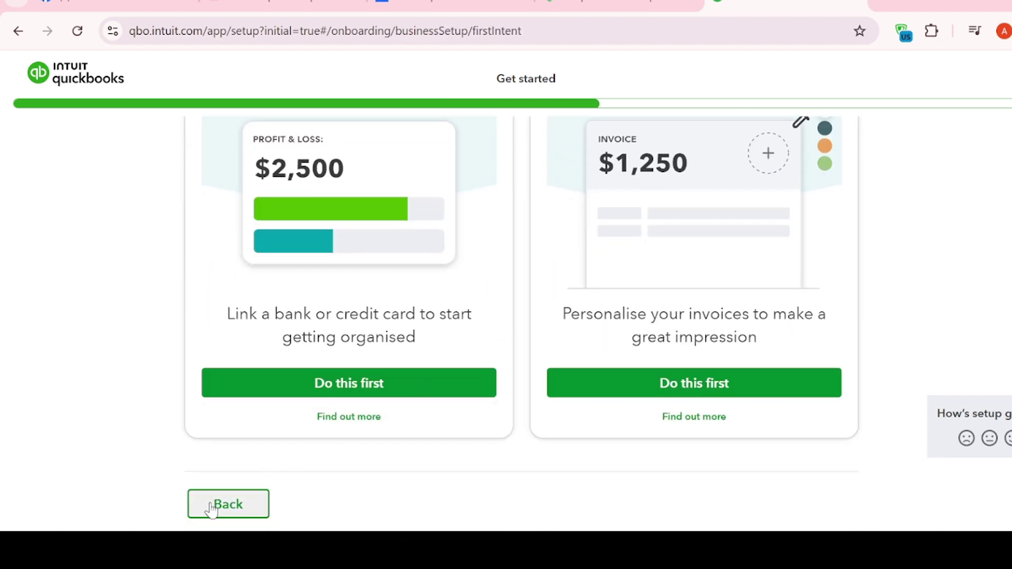
scroll(641, 441, up, 3)
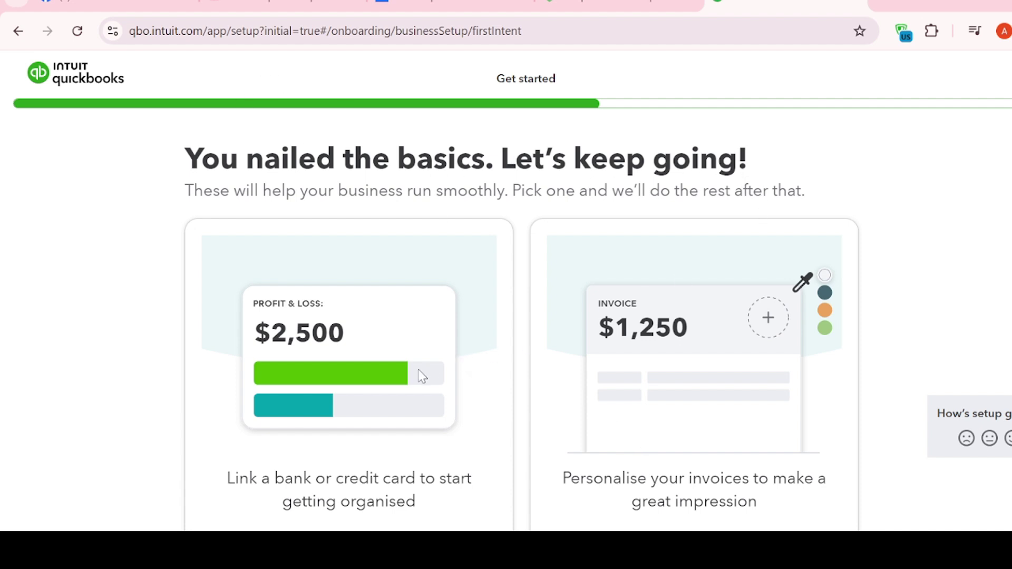
scroll(529, 413, down, 3)
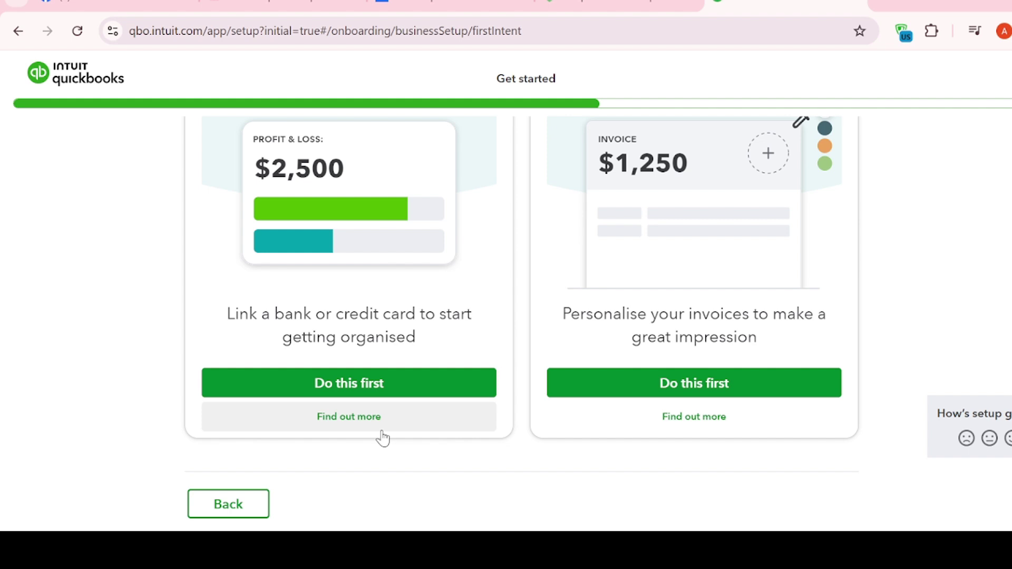
click(227, 502)
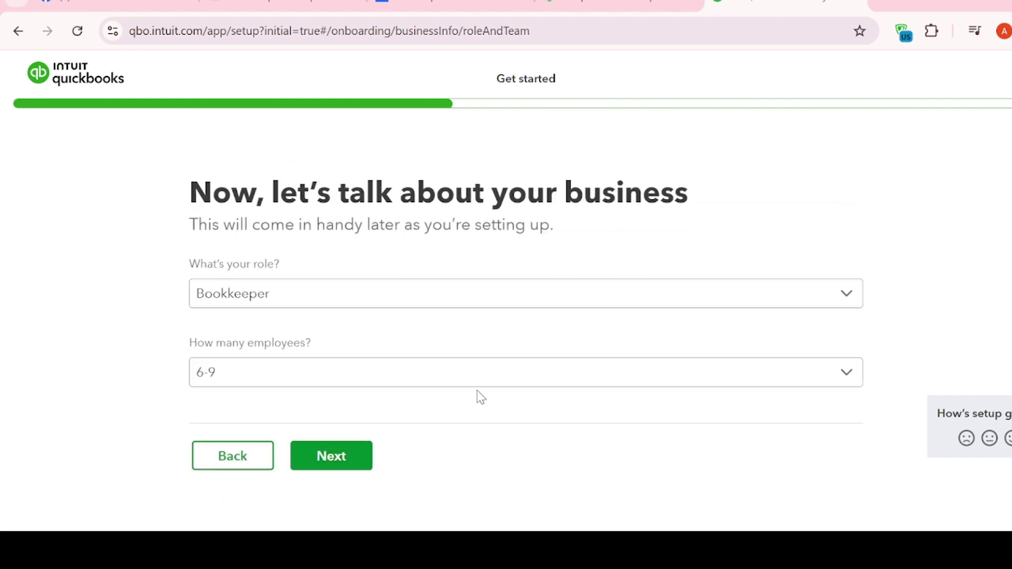
click(331, 457)
scroll(633, 390, down, 4)
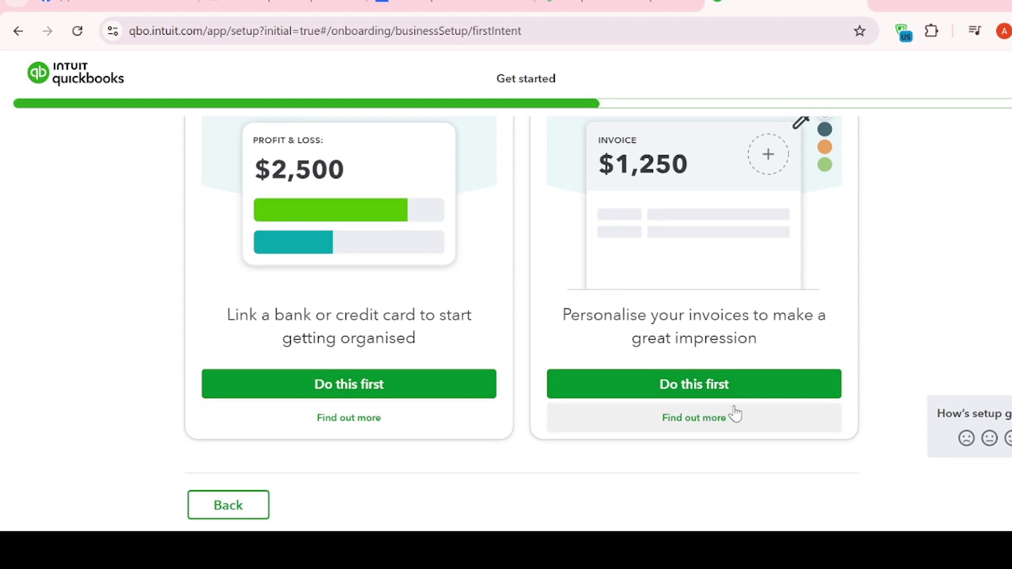
scroll(735, 414, up, 3)
scroll(701, 414, down, 3)
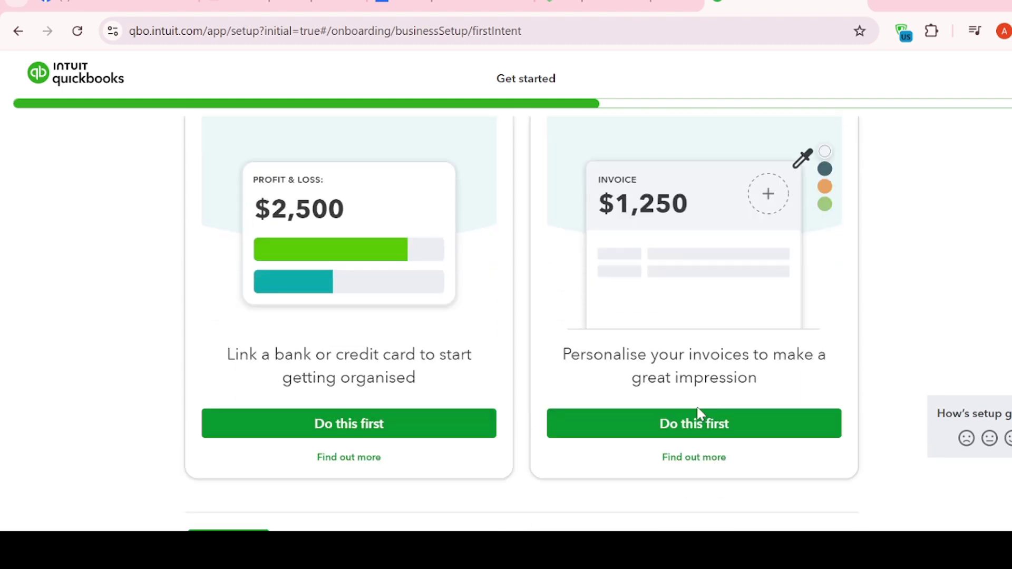
Choose to personalise invoices first, but skip the invoice setup and bank account linking and move past the receipt capture page.
click(712, 390)
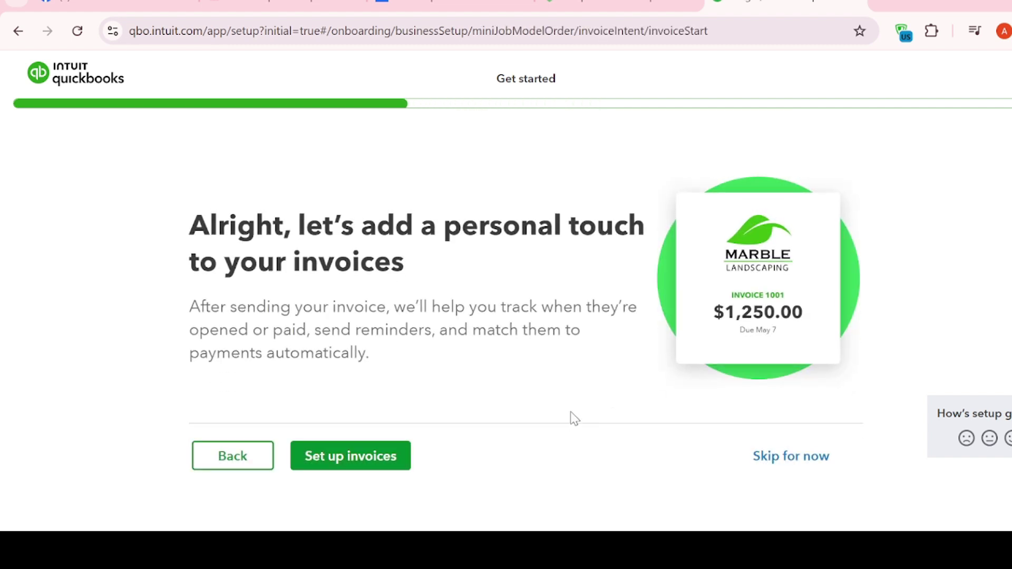
click(798, 467)
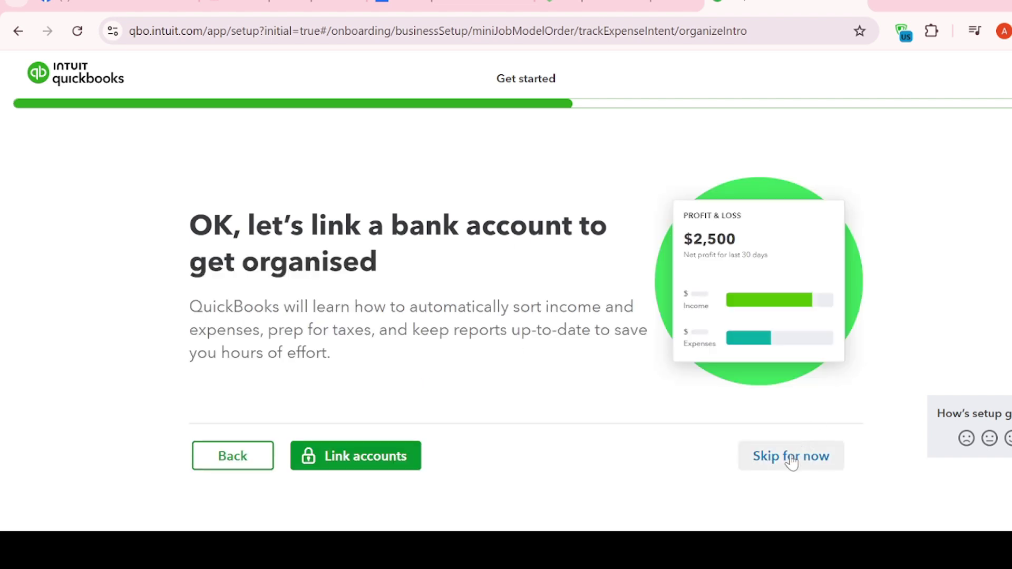
click(793, 457)
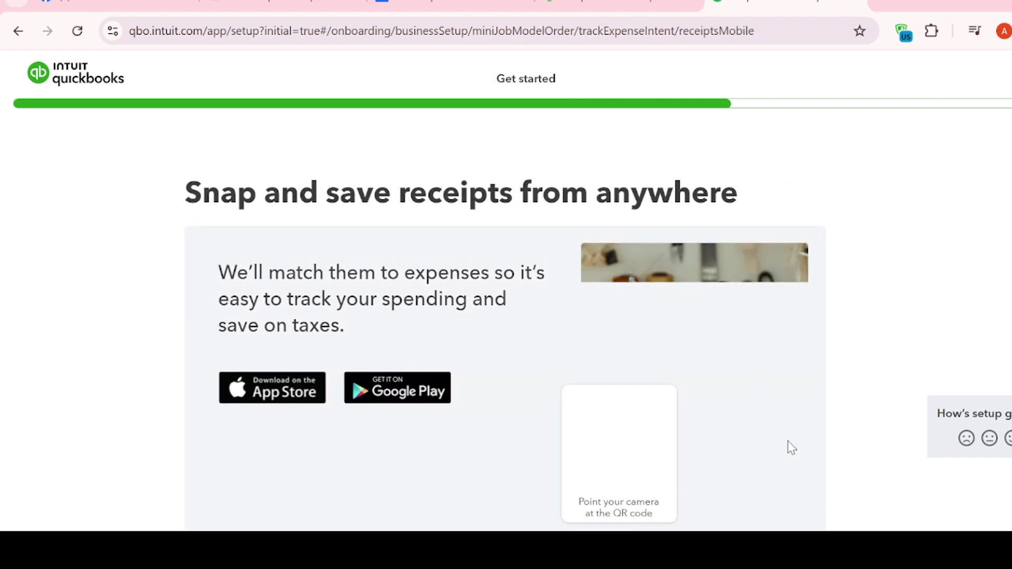
scroll(700, 396, down, 2)
click(319, 504)
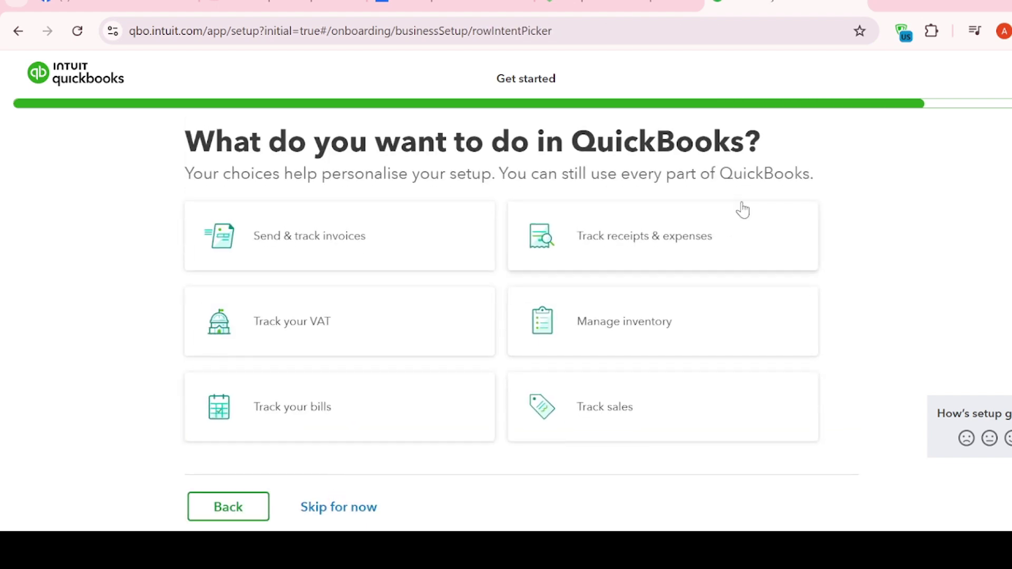
Select all six QuickBooks uses: invoices, receipts and expenses, VAT, inventory, bills and sales, and continue to finish the setup.
click(414, 250)
click(577, 254)
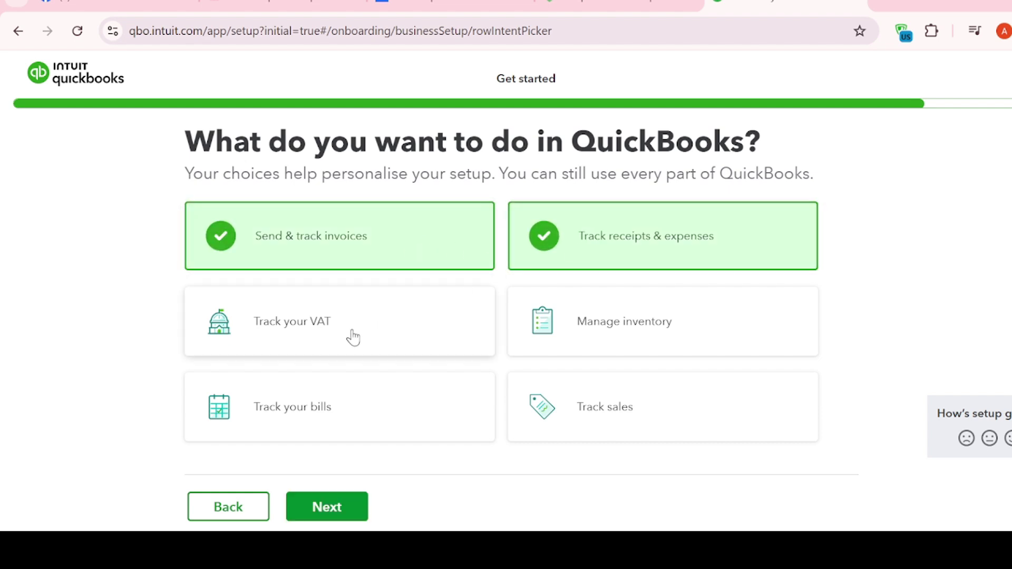
click(355, 337)
click(536, 333)
click(312, 430)
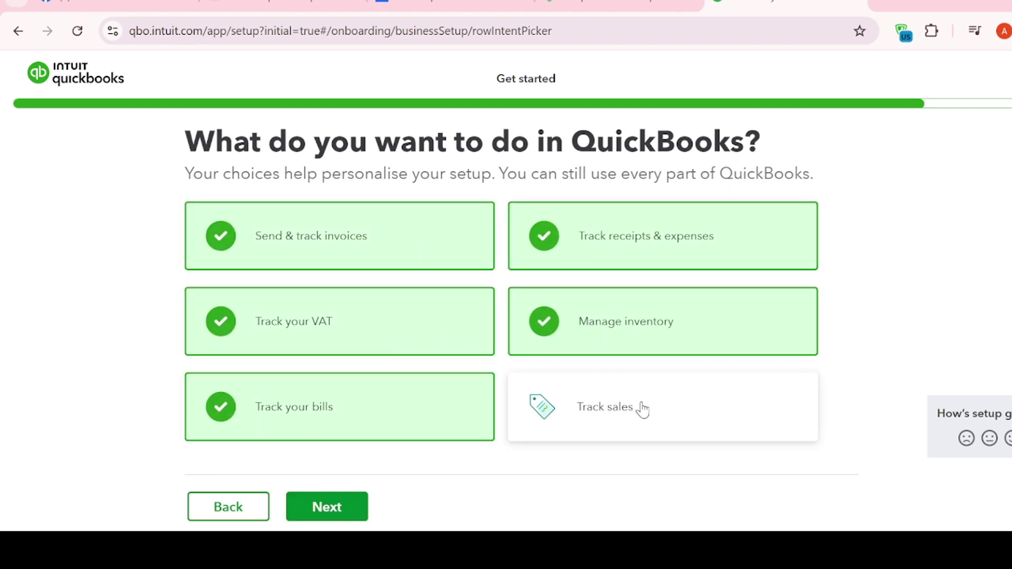
click(632, 413)
click(326, 509)
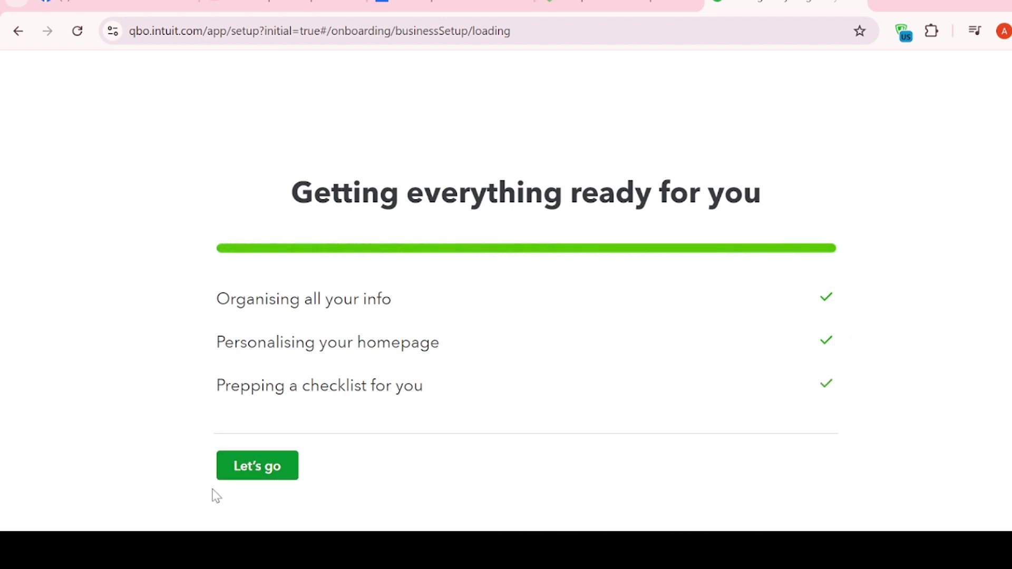
Finish the onboarding to enter the company's home dashboard and look through the main navigation entries.
click(261, 477)
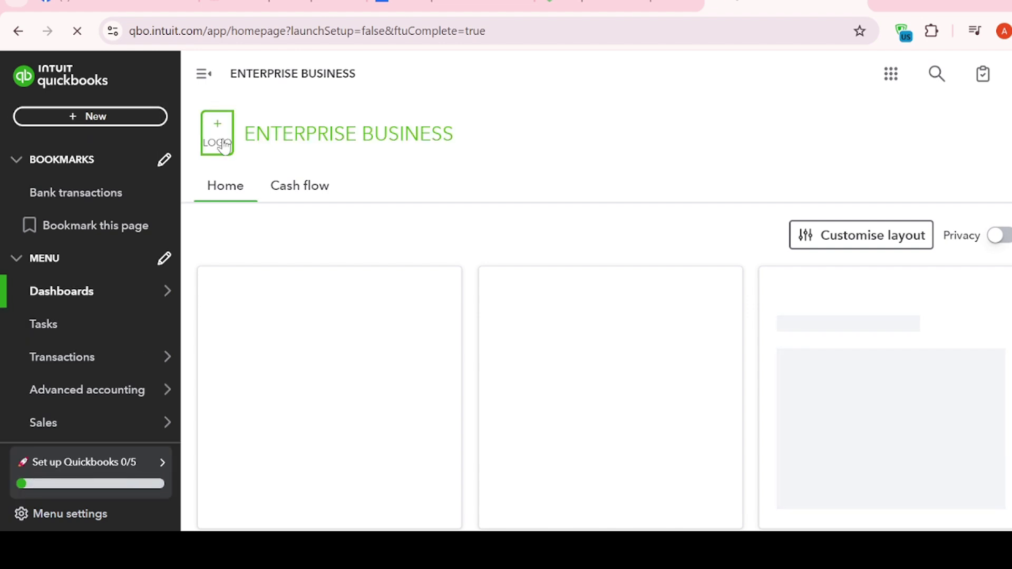
scroll(100, 307, down, 5)
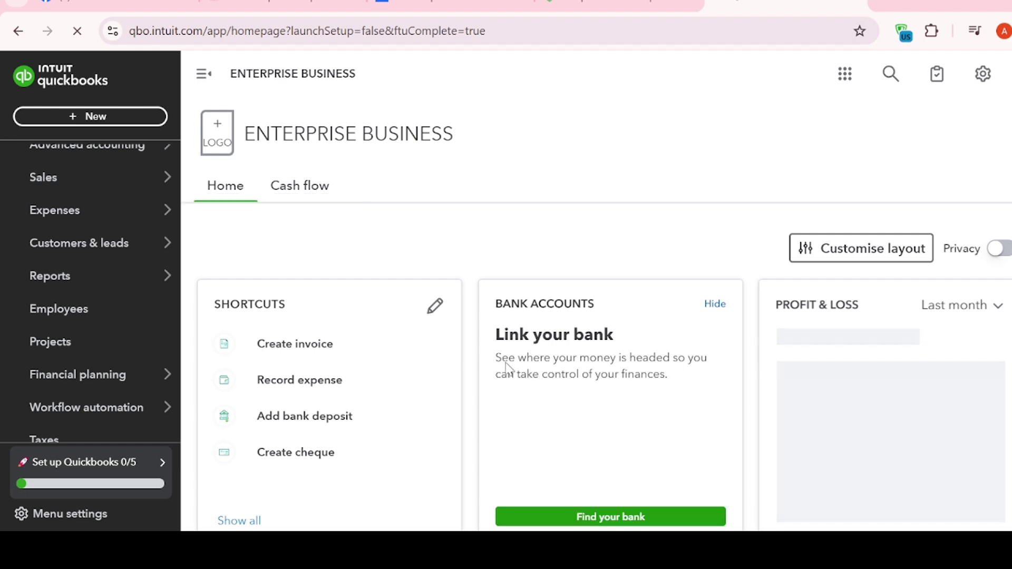
scroll(639, 355, down, 2)
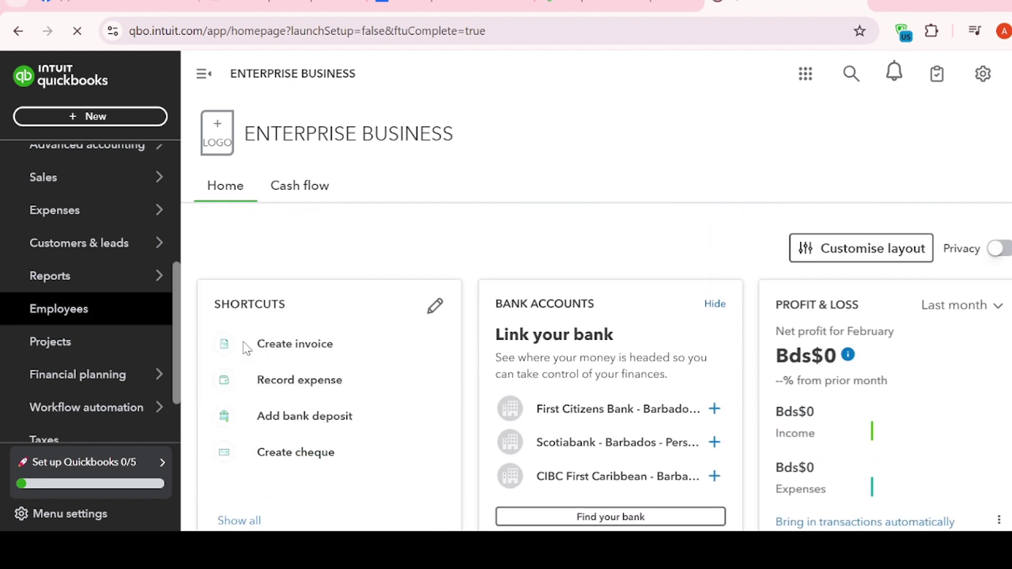
scroll(141, 407, down, 2)
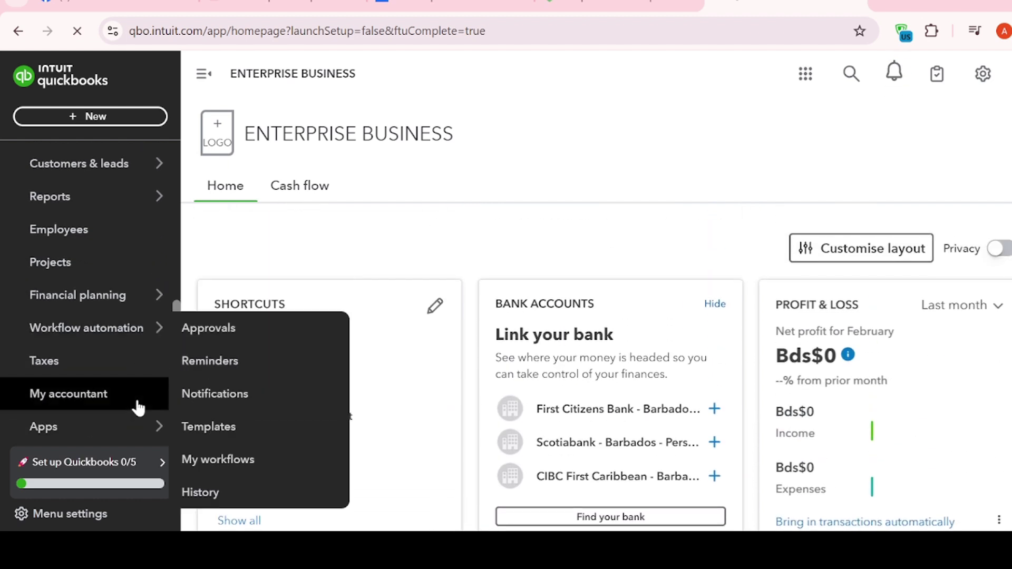
Open the QuickBooks setup checklist and look over the home dashboard's shortcuts and bank accounts.
click(163, 465)
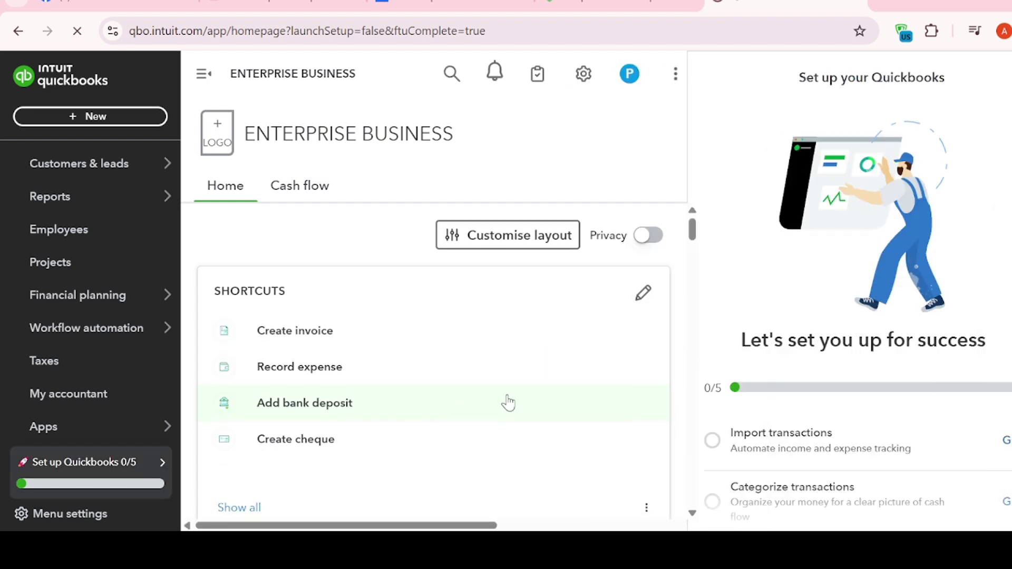
scroll(508, 400, down, 6)
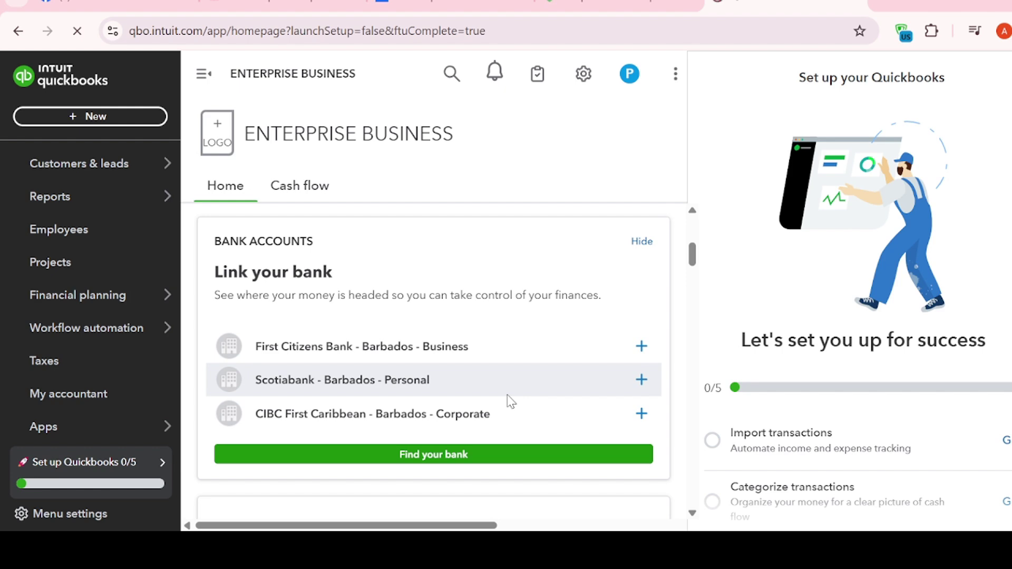
scroll(506, 402, down, 4)
scroll(506, 402, up, 6)
scroll(77, 389, up, 5)
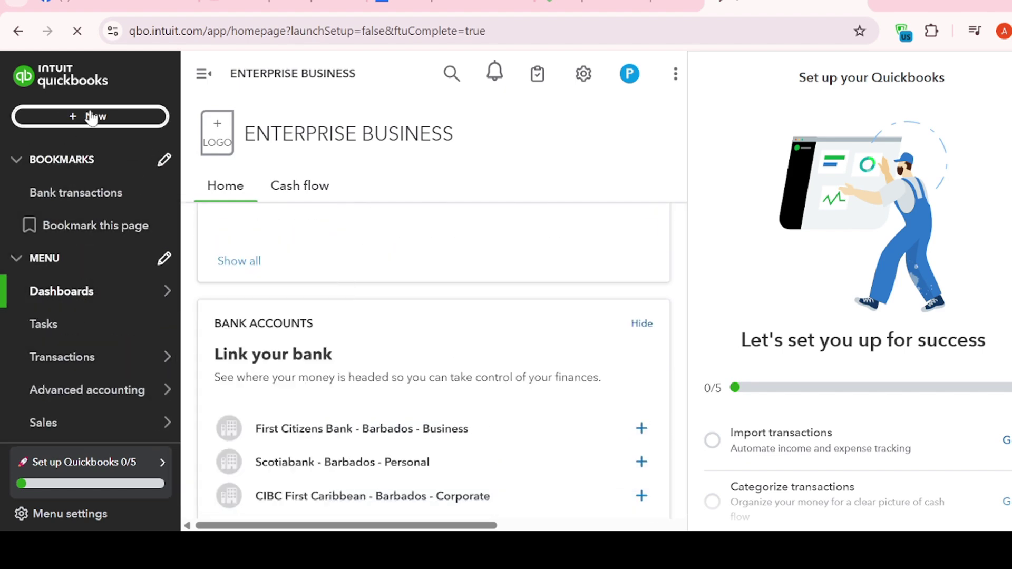
Open the My accountant page and review the tasks in the QuickBooks setup checklist.
scroll(93, 289, down, 4)
scroll(93, 296, down, 3)
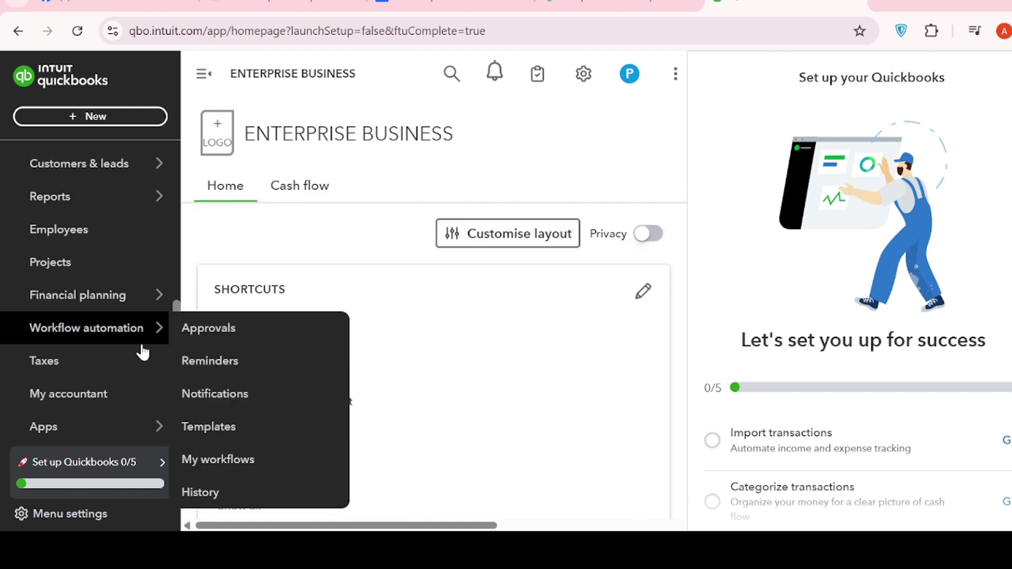
click(95, 401)
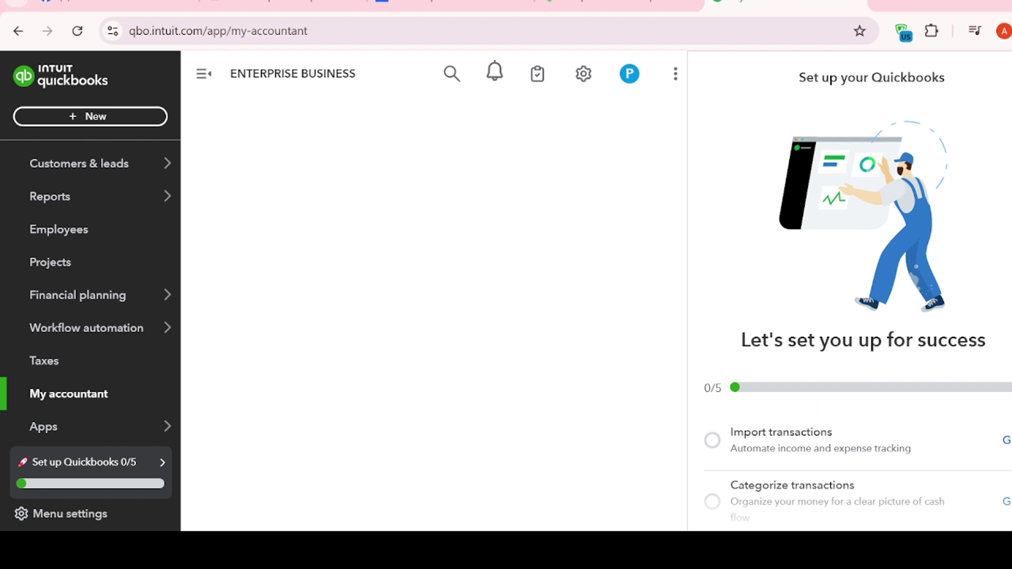
scroll(844, 450, down, 3)
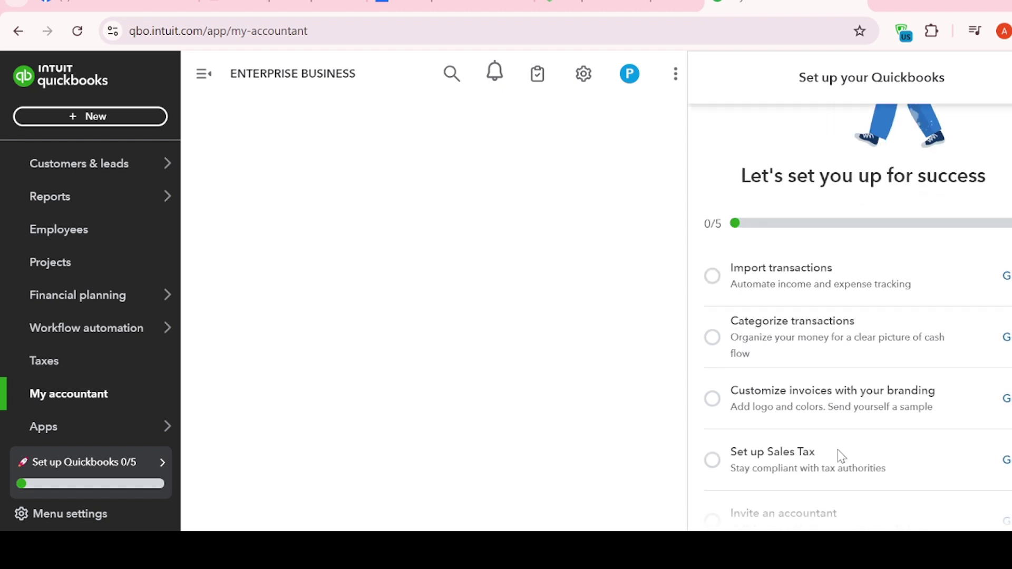